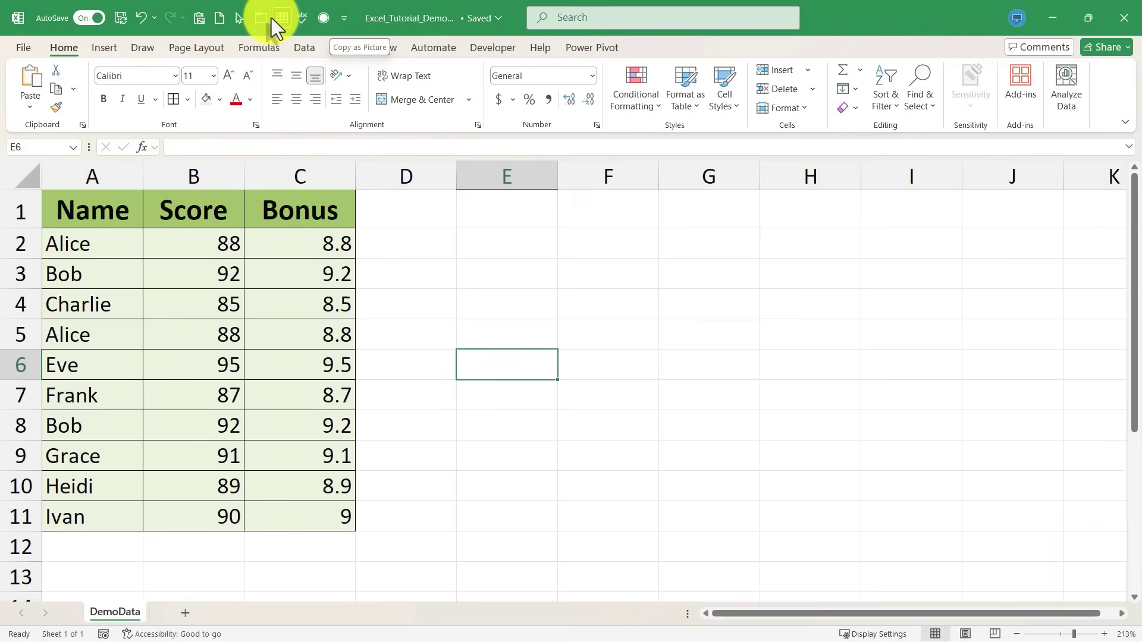
Add Remove Duplicates from All Commands to the Quick Access Toolbar list in Excel Options.
{"action": "left_click", "coordinate": [344, 18]}
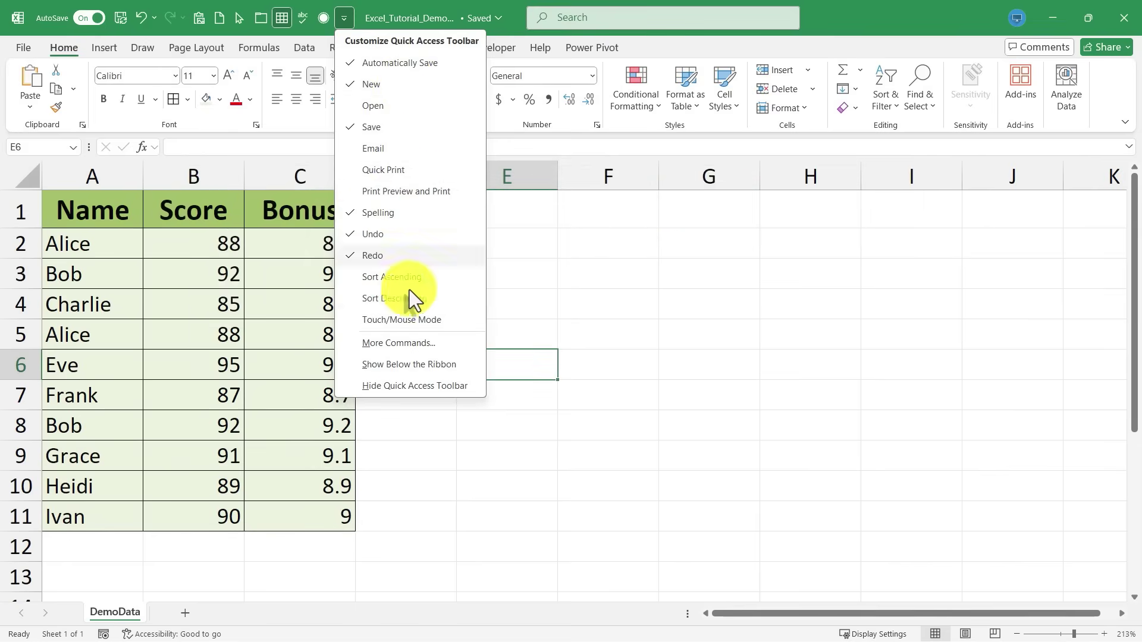
{"action": "left_click", "coordinate": [394, 342]}
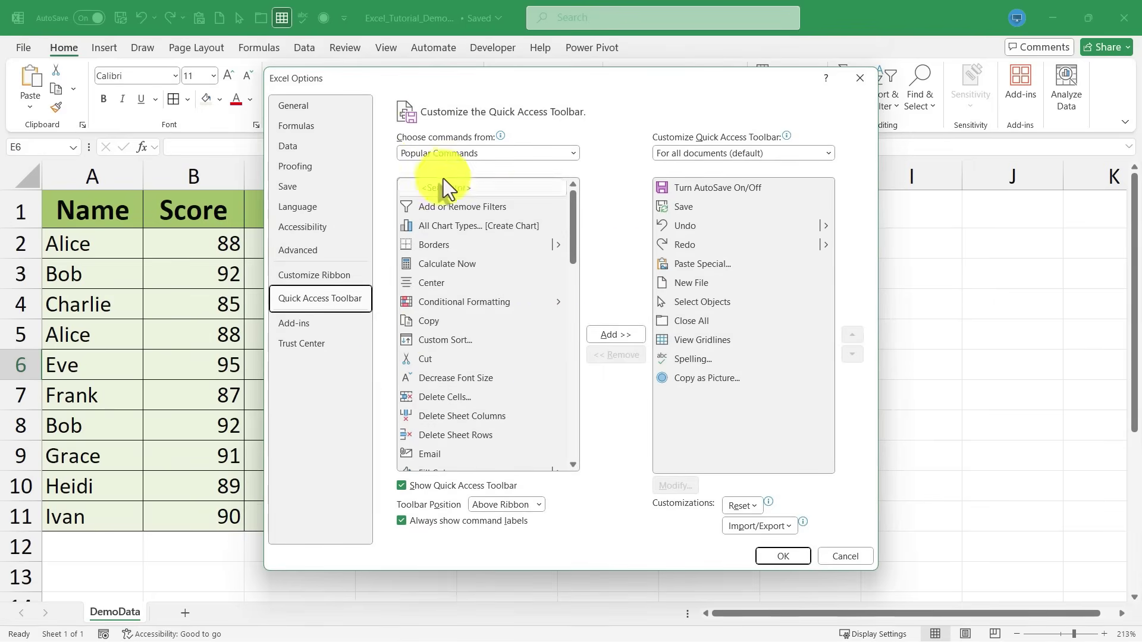
{"action": "left_click", "coordinate": [555, 153]}
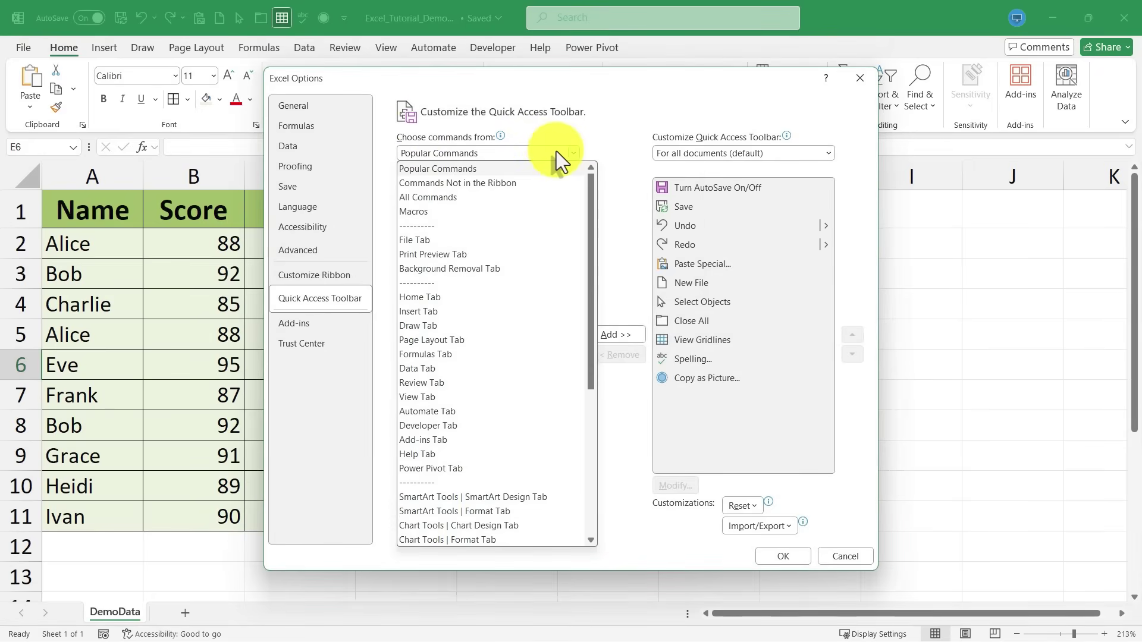
{"action": "left_click", "coordinate": [463, 197]}
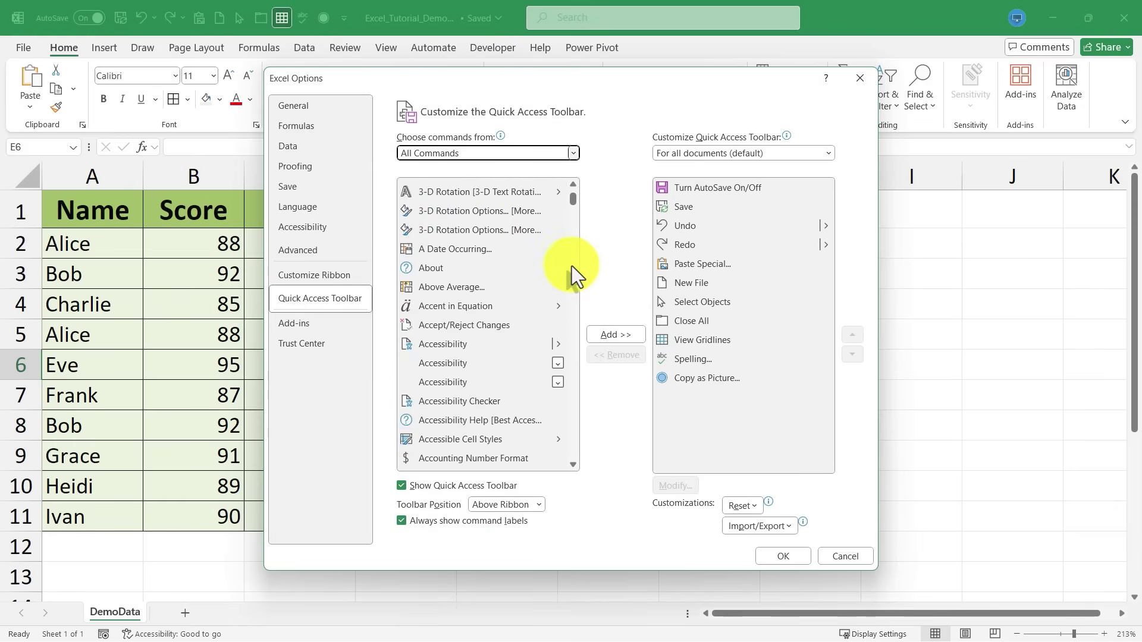
{"action": "scroll", "coordinate": [572, 266], "scroll_direction": "down", "scroll_amount": 9}
{"action": "left_click_drag", "start_coordinate": [575, 203], "coordinate": [579, 392]}
{"action": "left_click", "coordinate": [476, 313]}
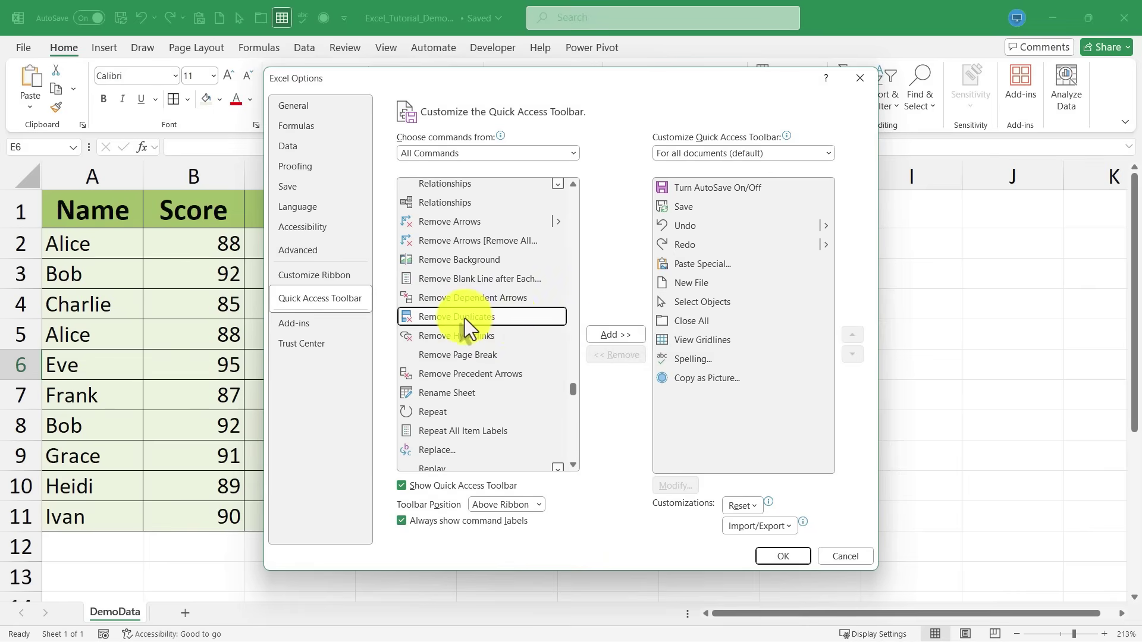
{"action": "left_click", "coordinate": [623, 337]}
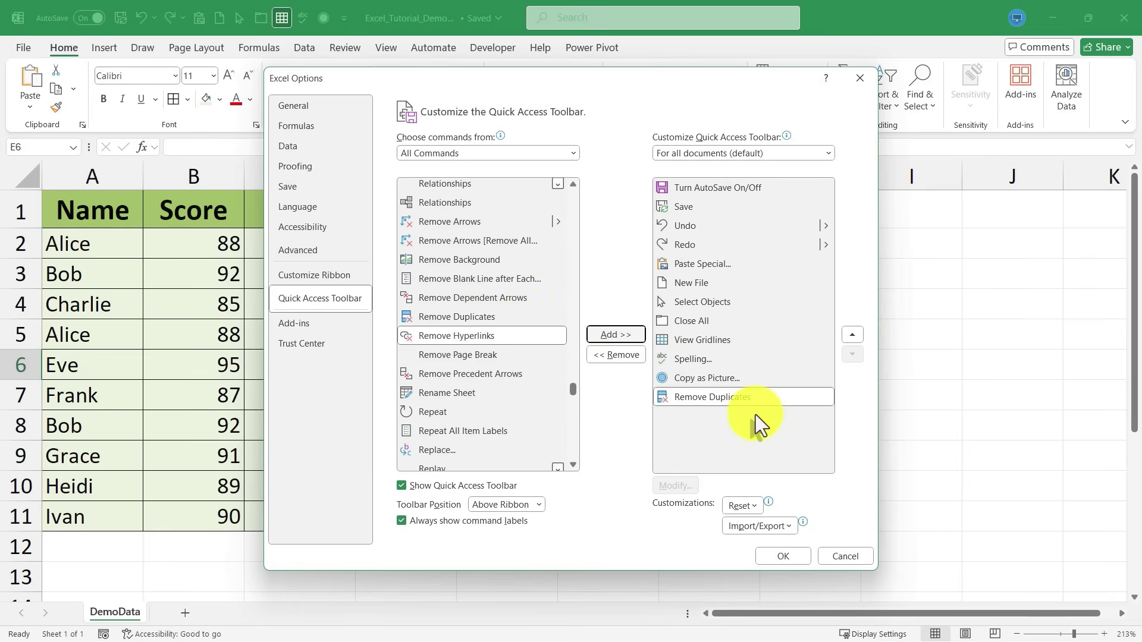
Nudge Remove Duplicates up and back, leaving it at the end of the toolbar list.
{"action": "left_click", "coordinate": [735, 399]}
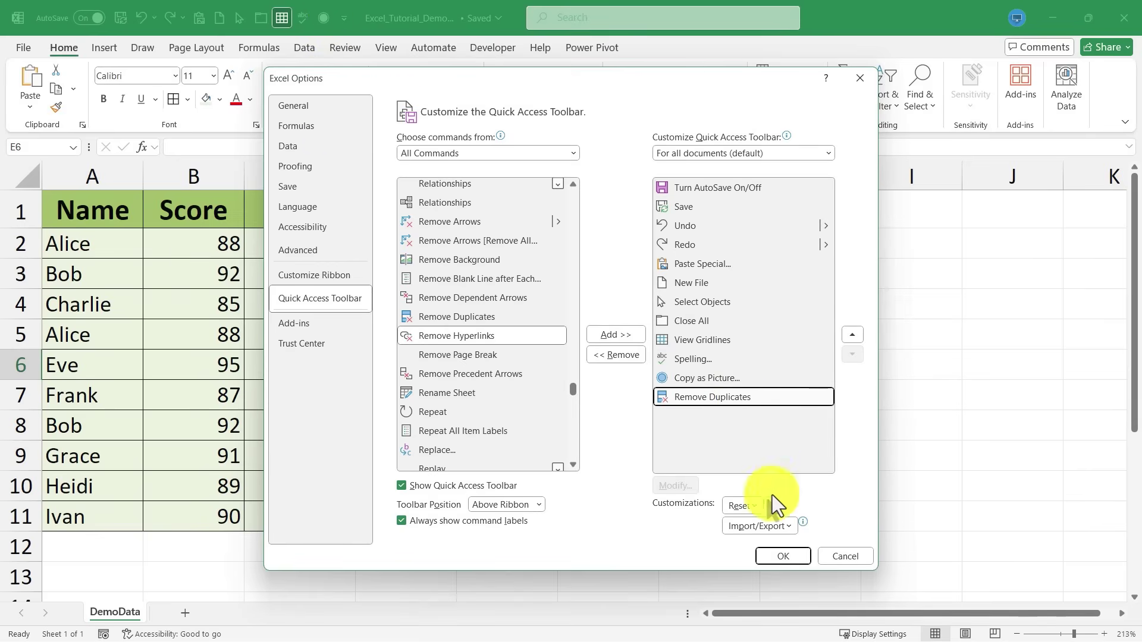
{"action": "left_click", "coordinate": [851, 331]}
{"action": "left_click", "coordinate": [851, 331]}
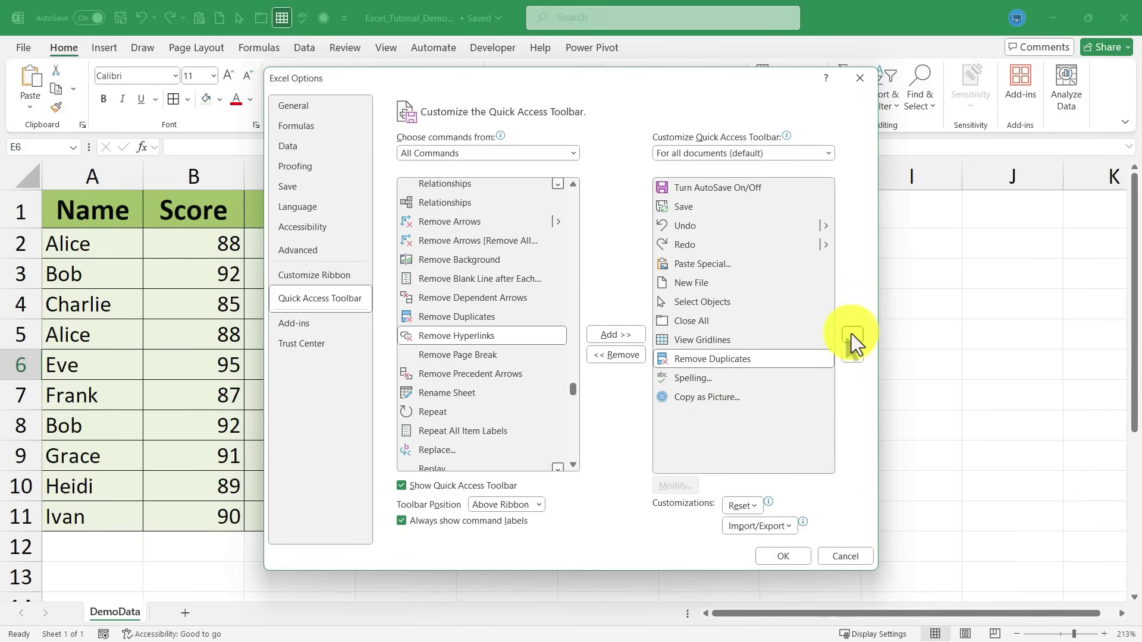
{"action": "double_click", "coordinate": [854, 357]}
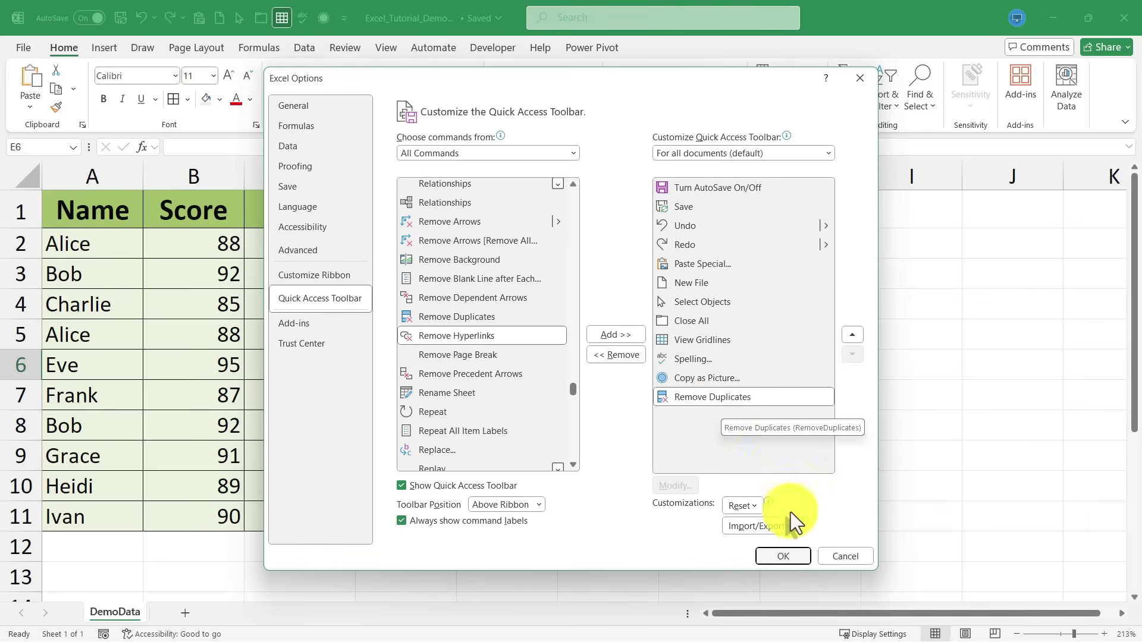
Apply the toolbar change and select the table range A1:C11.
{"action": "left_click", "coordinate": [783, 556]}
{"action": "left_click", "coordinate": [608, 395]}
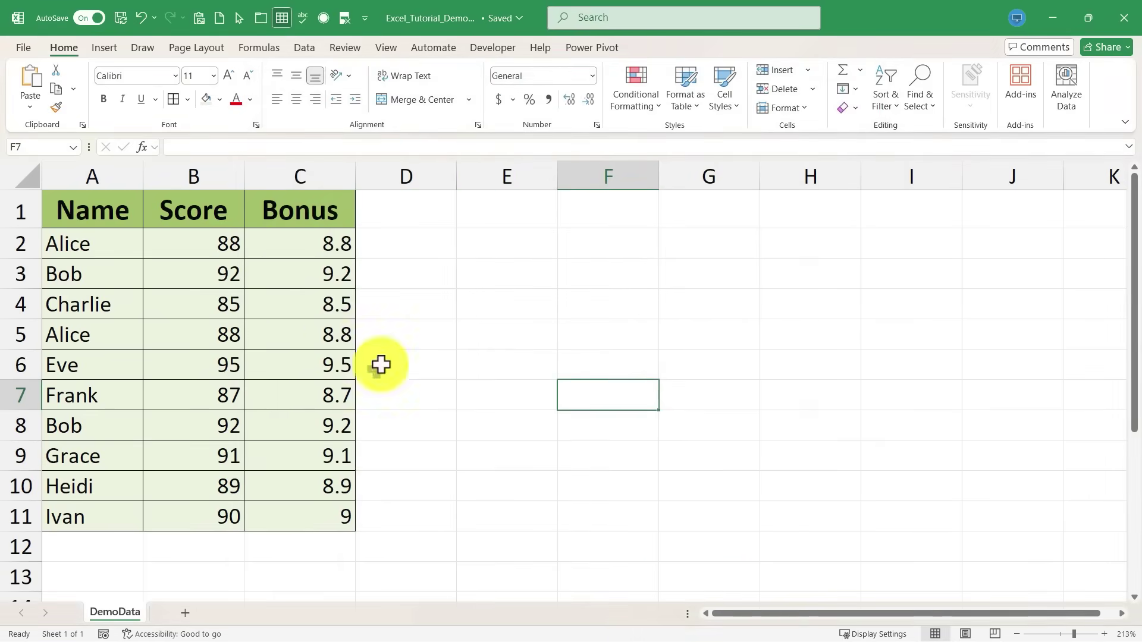
{"action": "left_click_drag", "start_coordinate": [70, 225], "coordinate": [338, 522]}
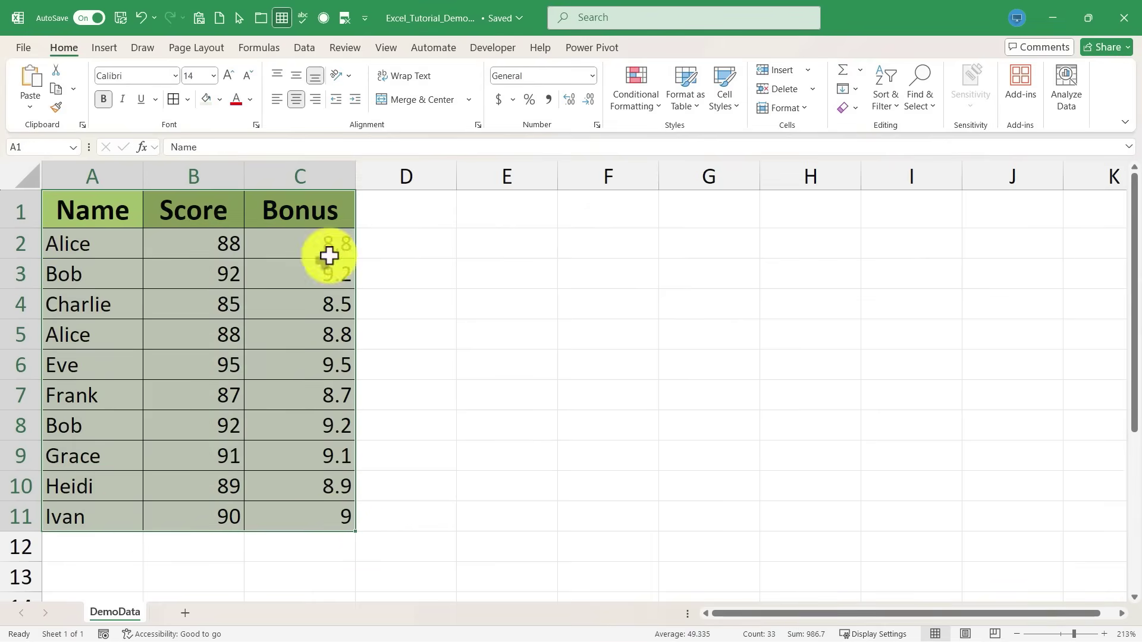
Run Remove Duplicates on Name, Score and Bonus, removing the 2 duplicate rows.
{"action": "left_click", "coordinate": [344, 18]}
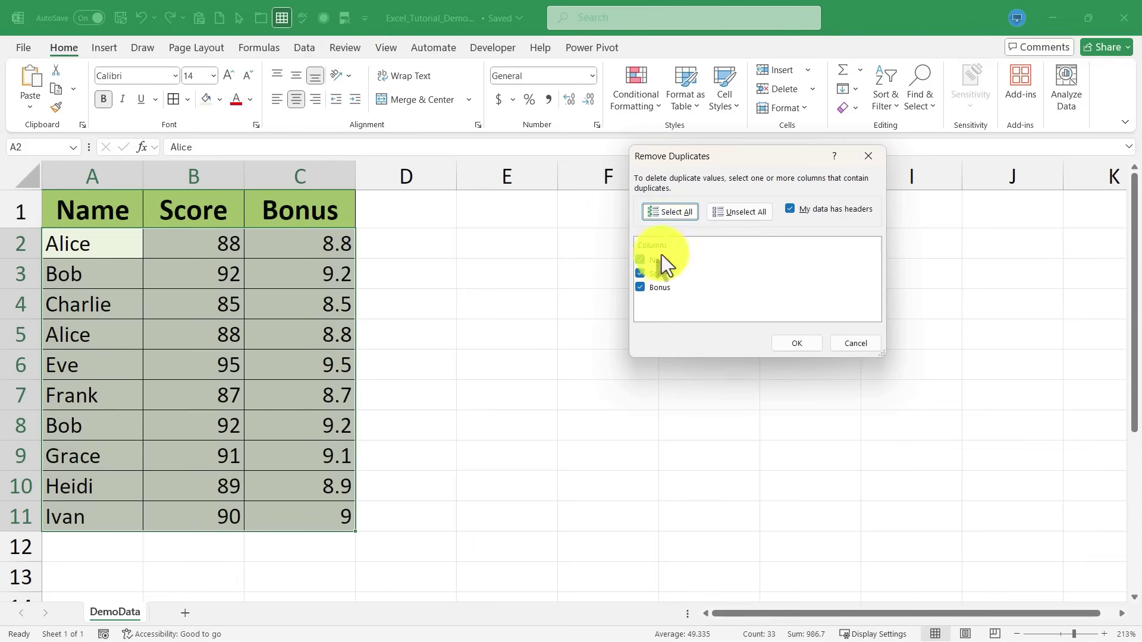
{"action": "left_click", "coordinate": [665, 212]}
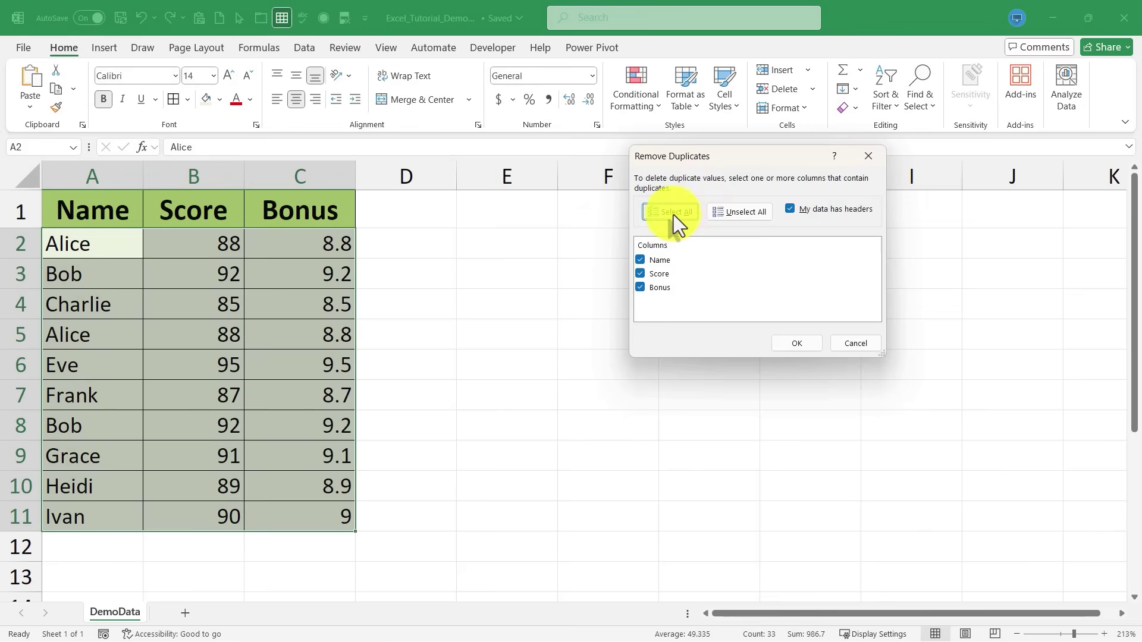
{"action": "left_click", "coordinate": [796, 343]}
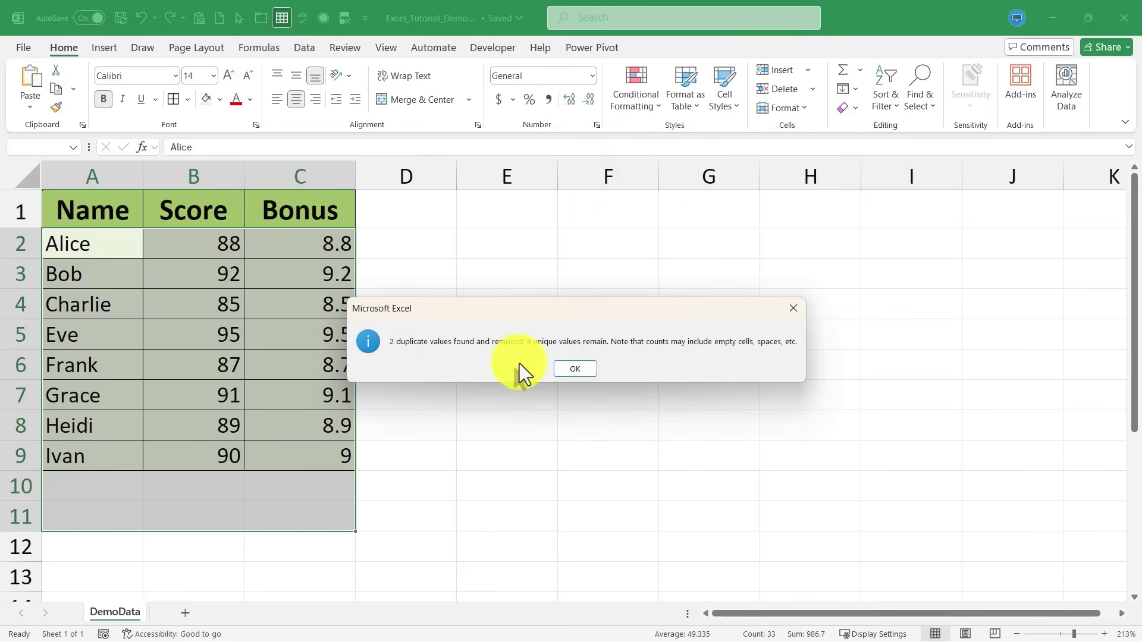
Dismiss the message and undo the removal to restore the duplicate Alice and Bob rows.
{"action": "left_click", "coordinate": [574, 368]}
{"action": "left_click", "coordinate": [507, 334]}
{"action": "key", "text": "ctrl+z"}
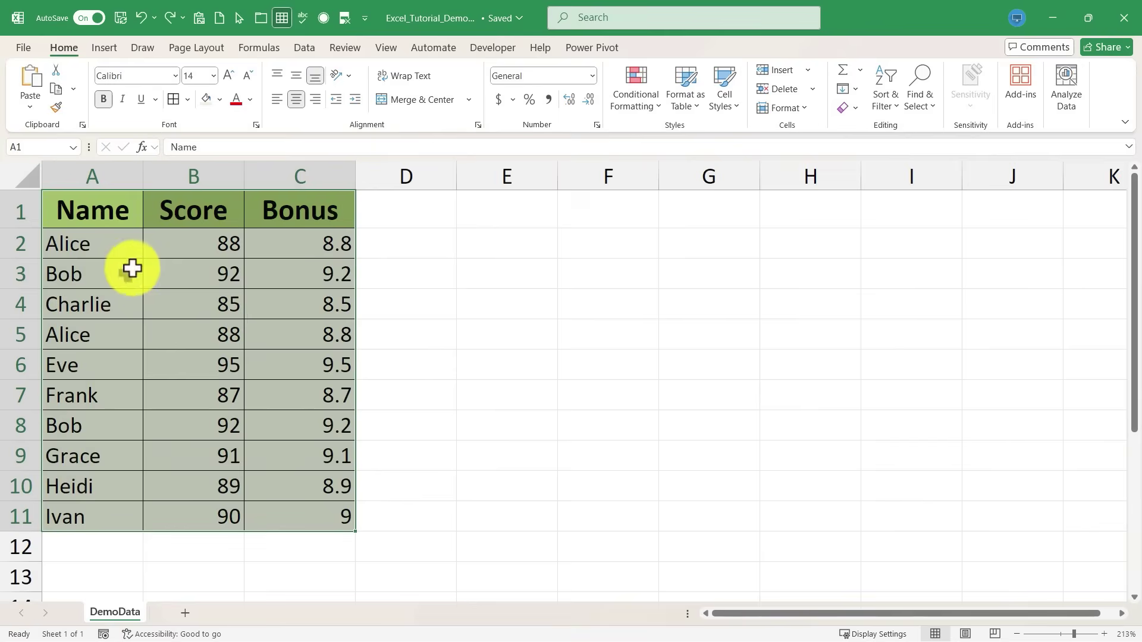
{"action": "left_click", "coordinate": [434, 270]}
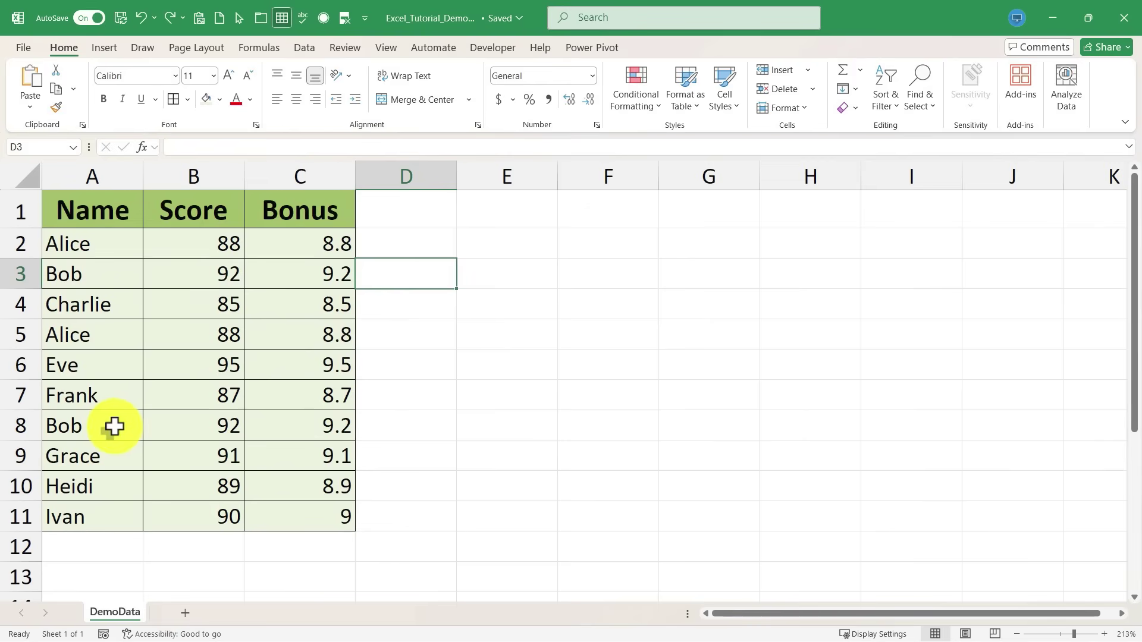
Select the whole table and remove duplicates again, leaving eight unique rows.
{"action": "key", "text": "ctrl+a"}
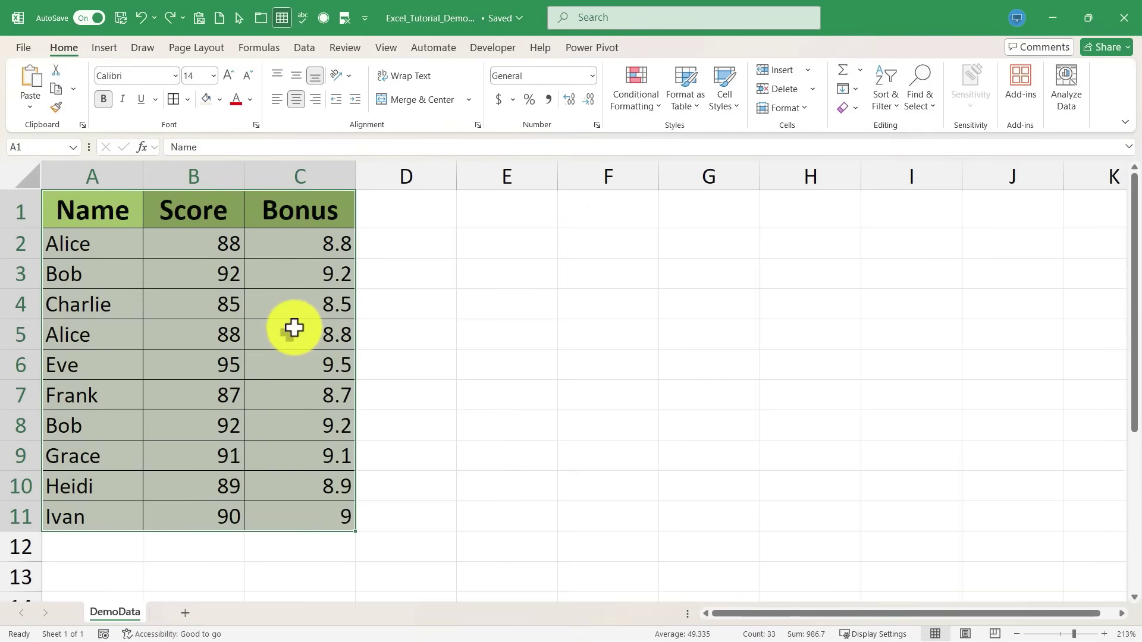
{"action": "left_click", "coordinate": [347, 15]}
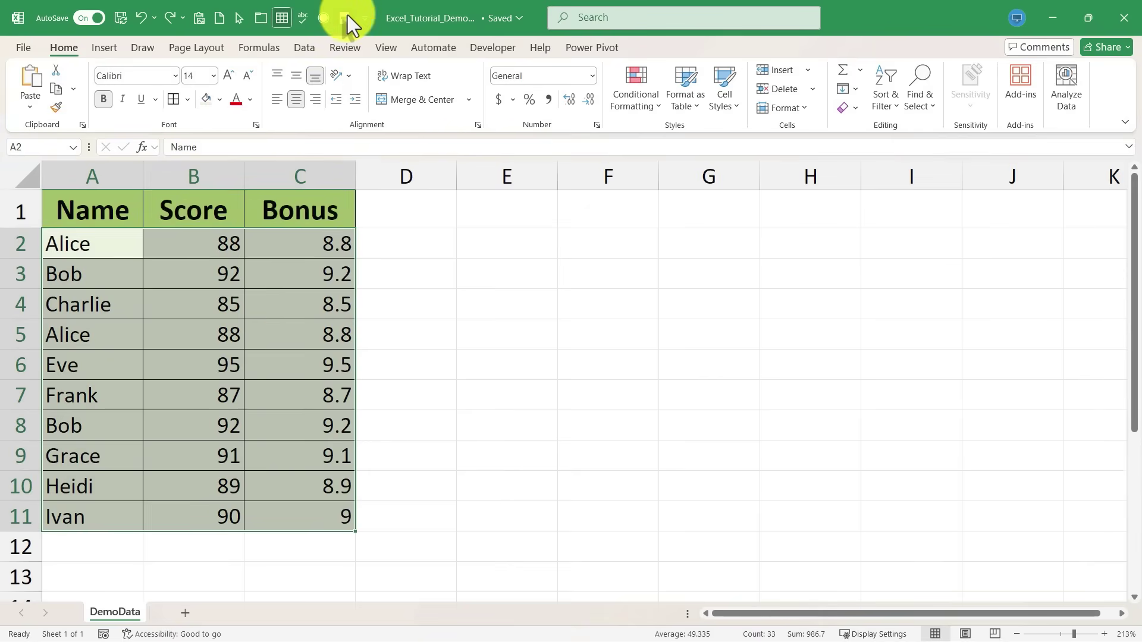
{"action": "left_click", "coordinate": [811, 344]}
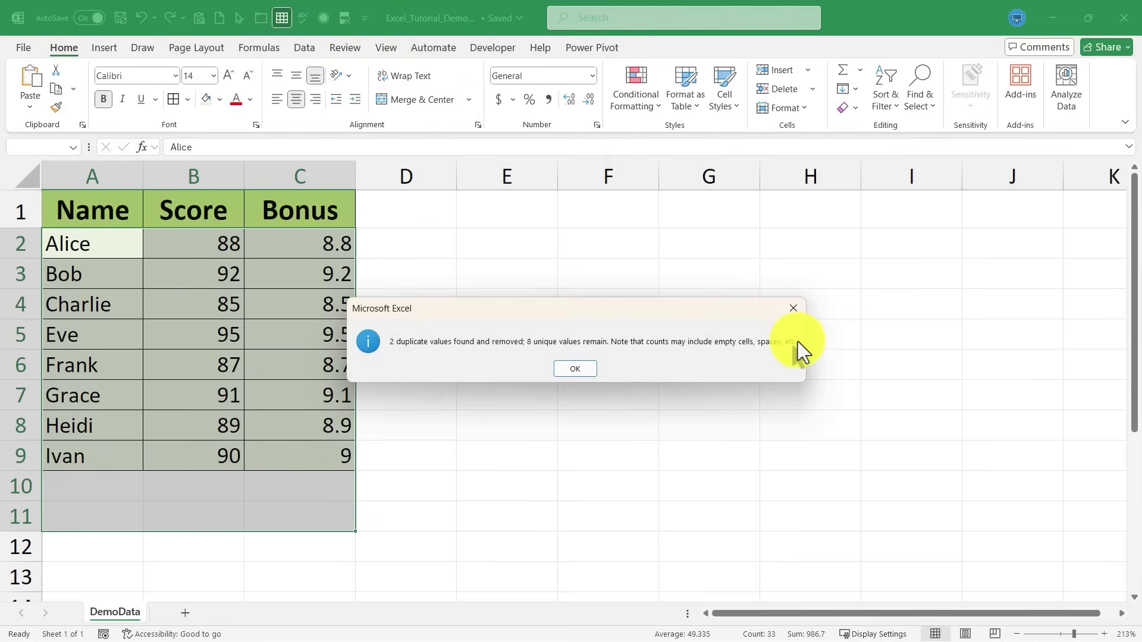
{"action": "left_click", "coordinate": [575, 368]}
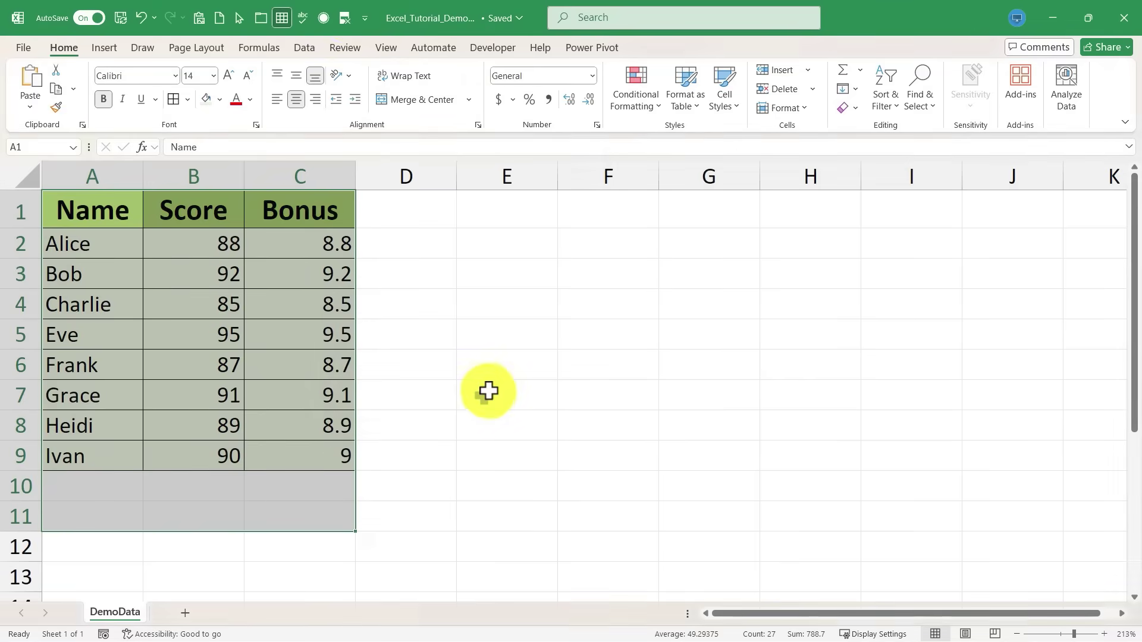
Copy the Bonus header from C1.
{"action": "left_click", "coordinate": [483, 396]}
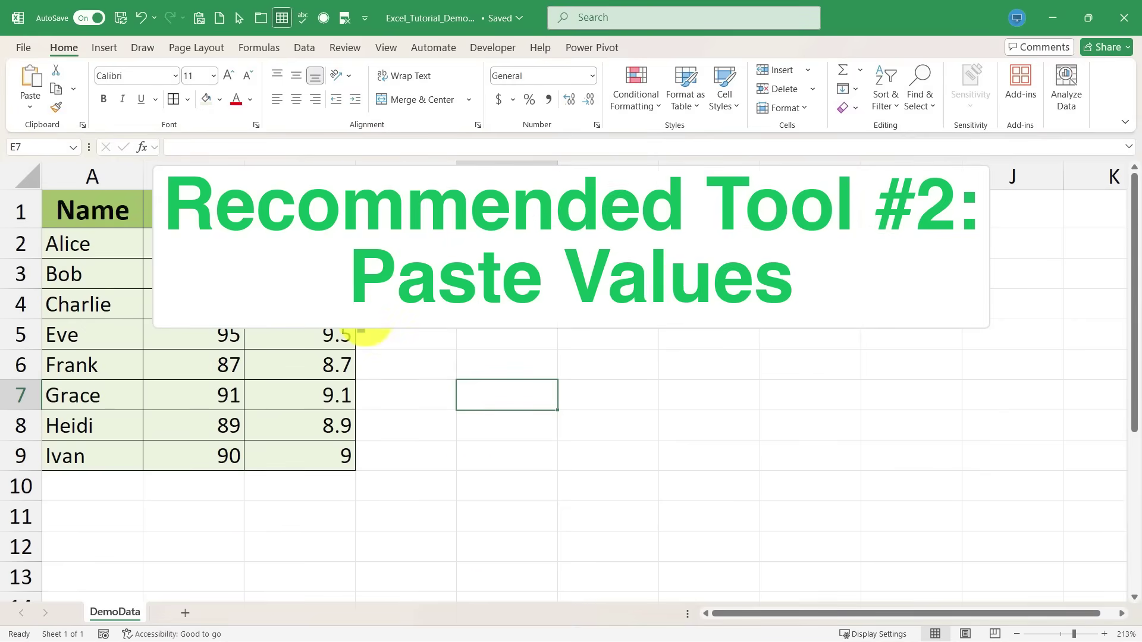
{"action": "left_click", "coordinate": [286, 214]}
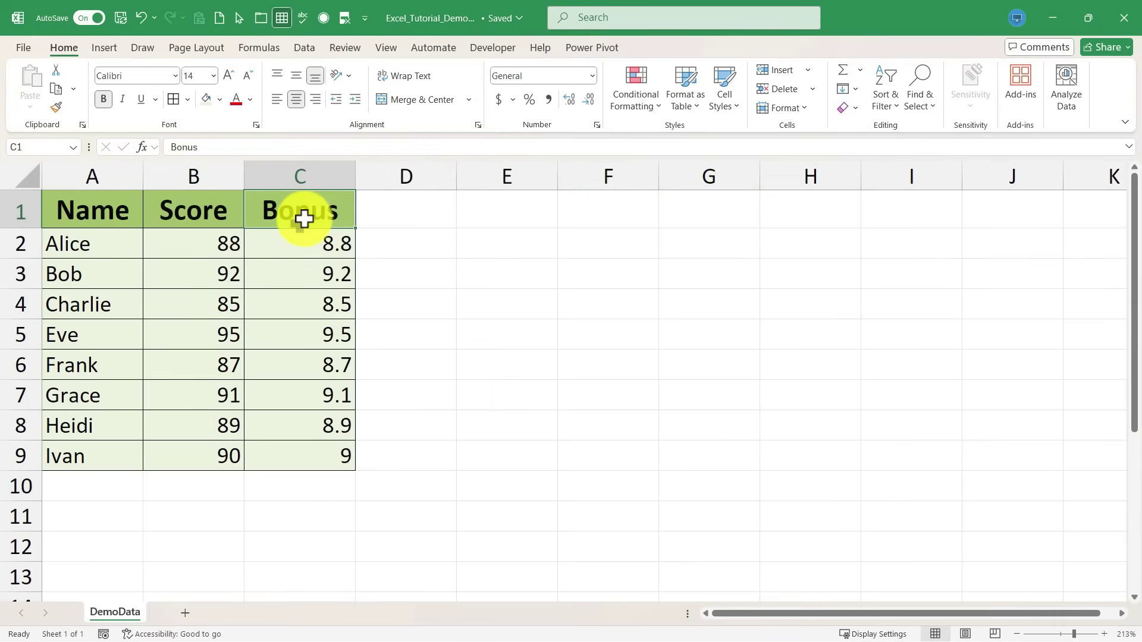
{"action": "key", "text": "ctrl+c"}
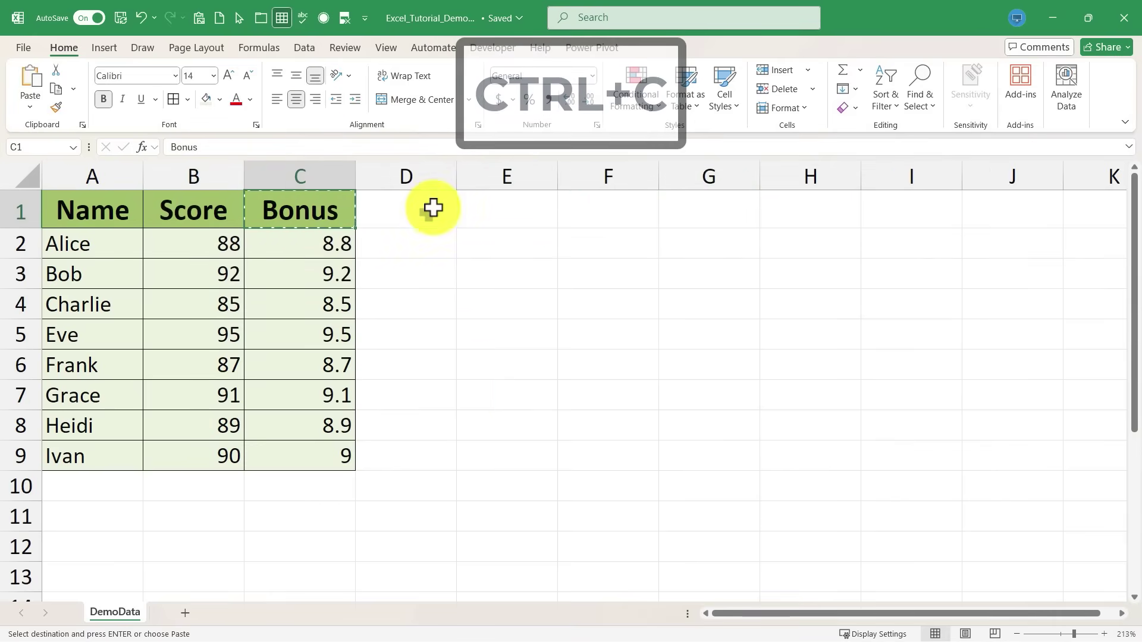
Paste the Bonus header into D1, then undo the paste so D1 stays empty.
{"action": "left_click", "coordinate": [433, 207]}
{"action": "key", "text": "ctrl+v"}
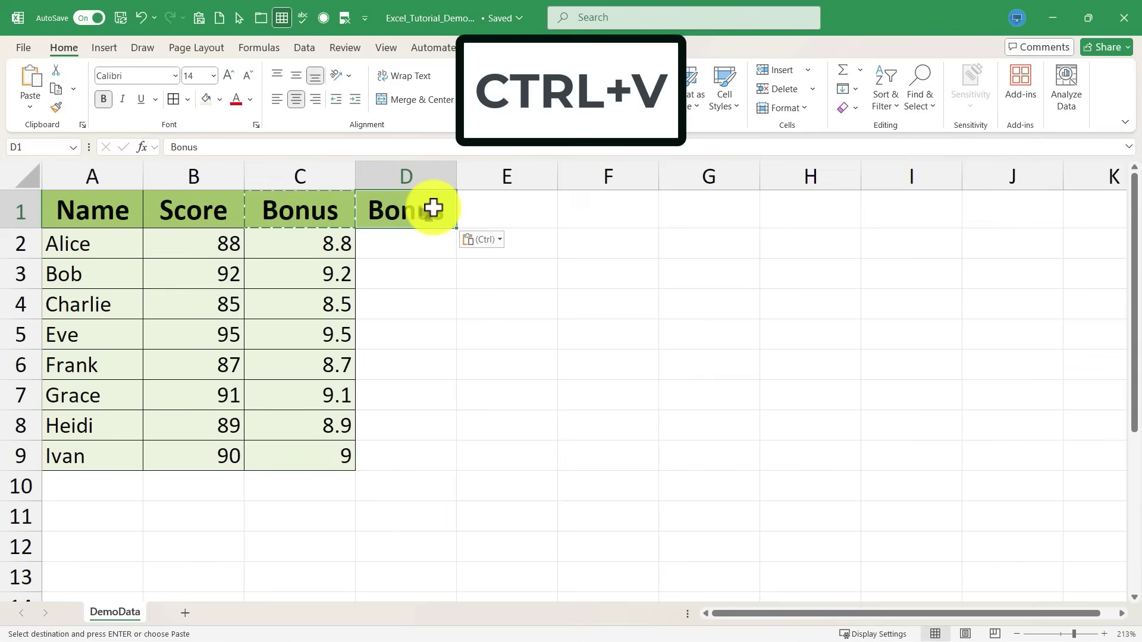
{"action": "left_click", "coordinate": [395, 273]}
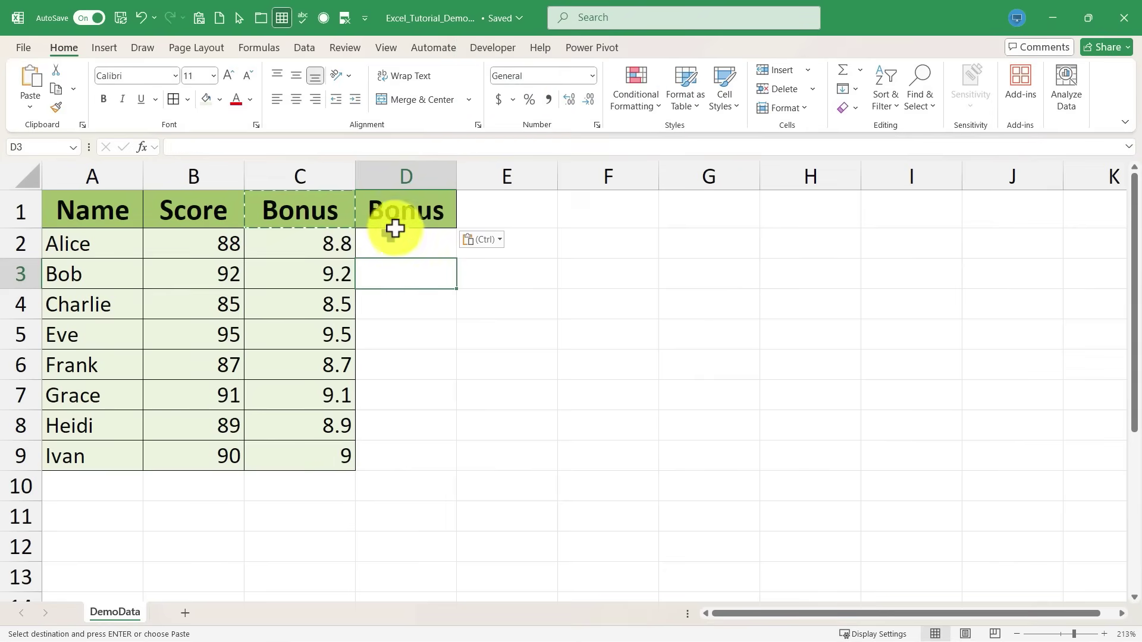
{"action": "key", "text": "Escape"}
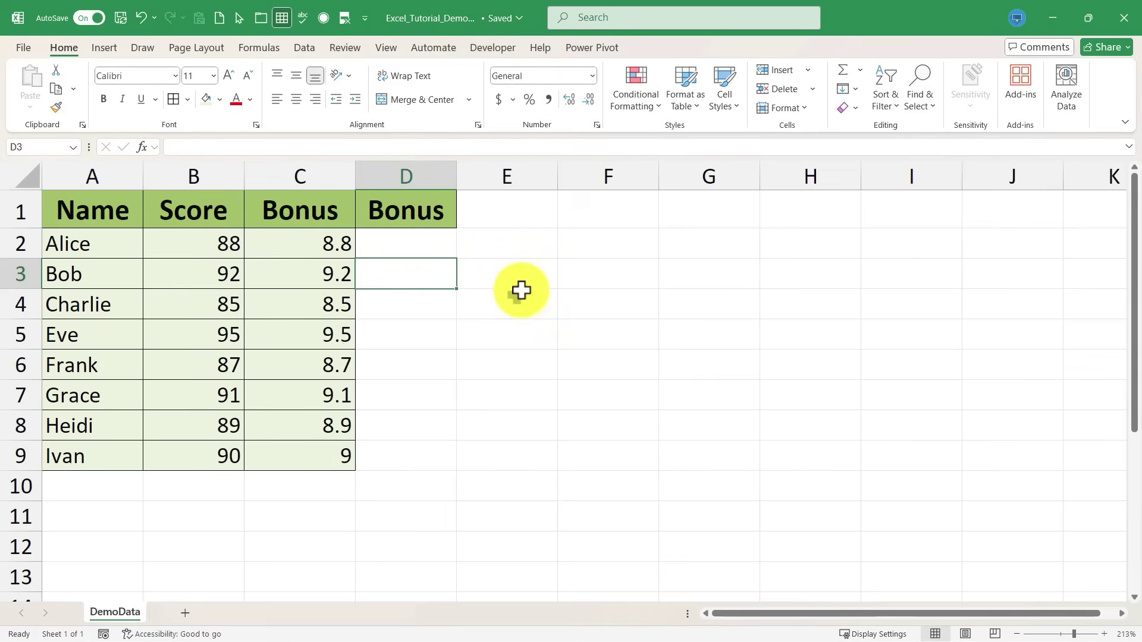
{"action": "key", "text": "ctrl+z"}
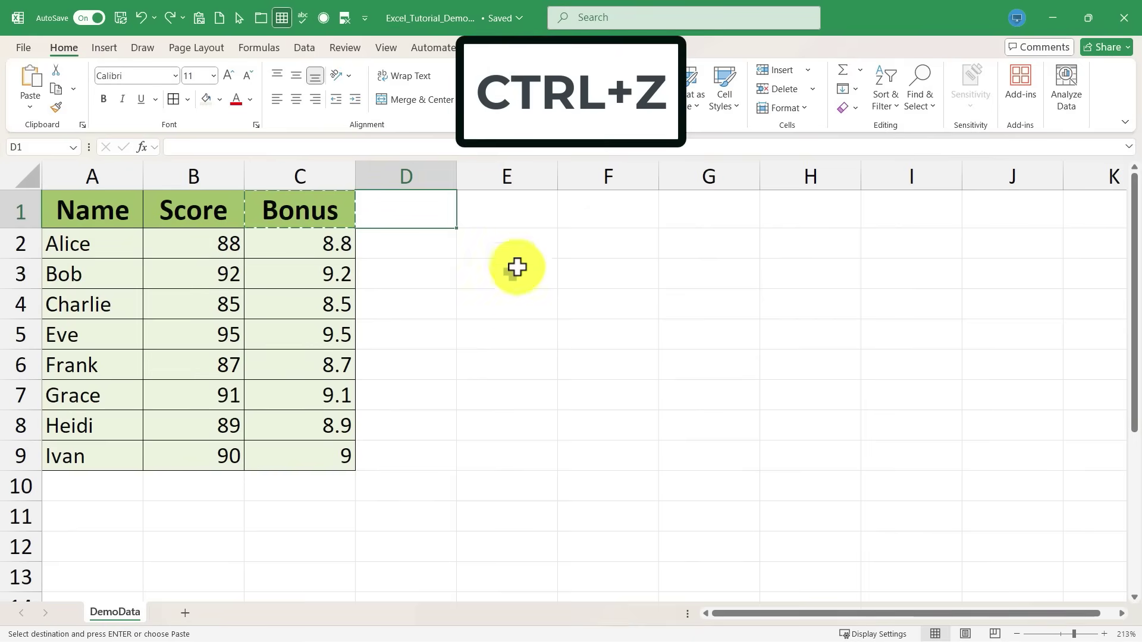
{"action": "left_click", "coordinate": [513, 264]}
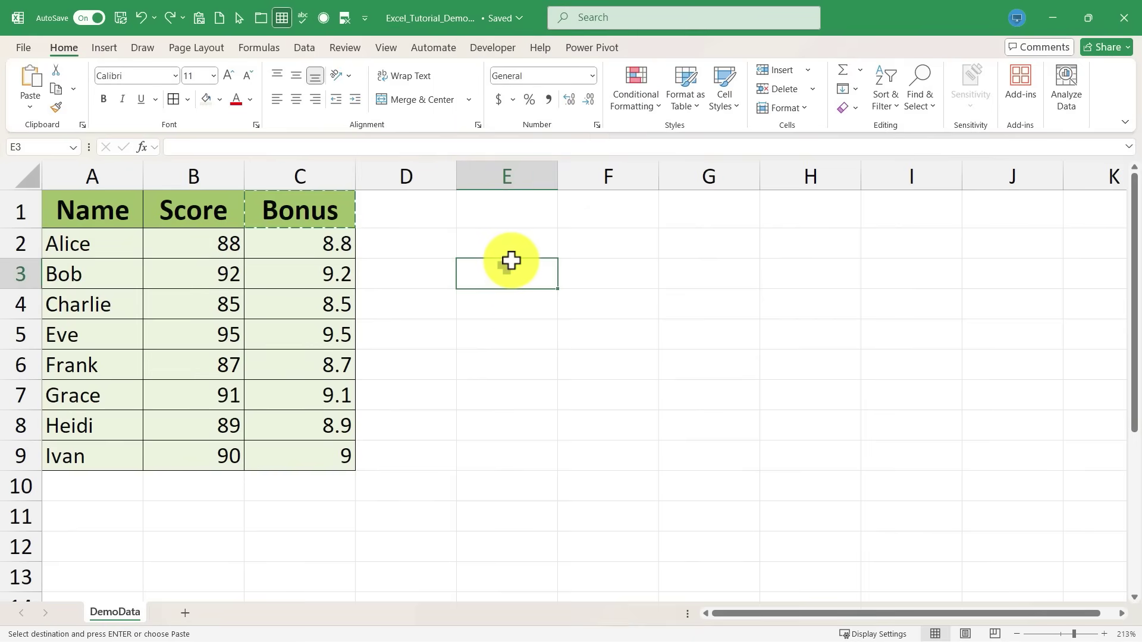
Add the Paste command from All Commands to the Quick Access Toolbar and confirm with OK.
{"action": "left_click", "coordinate": [365, 19]}
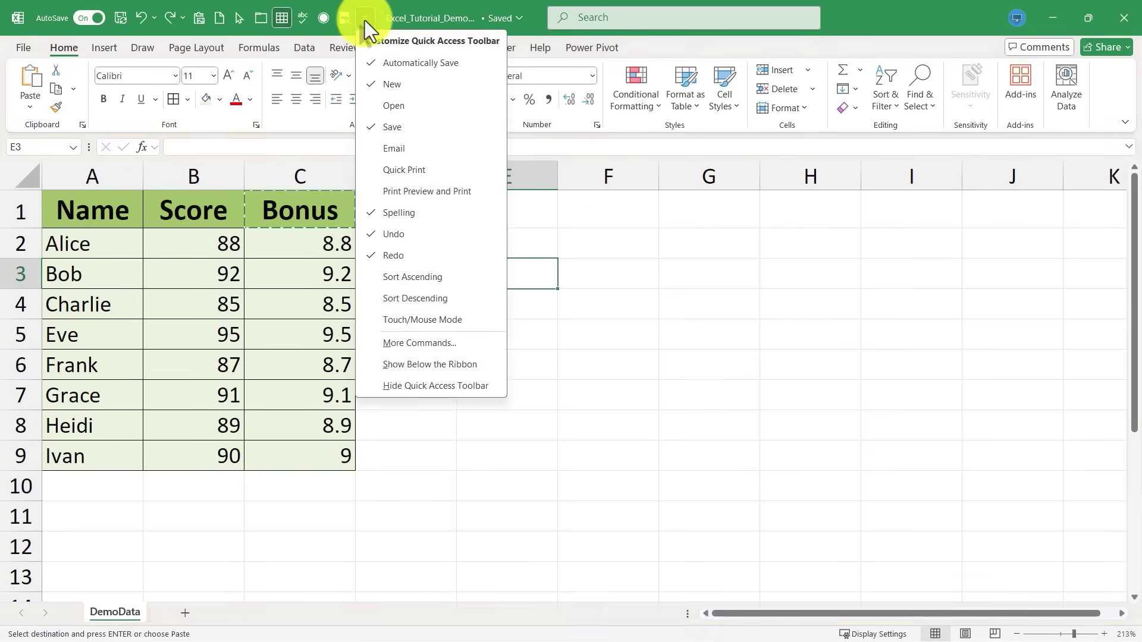
{"action": "left_click", "coordinate": [435, 345]}
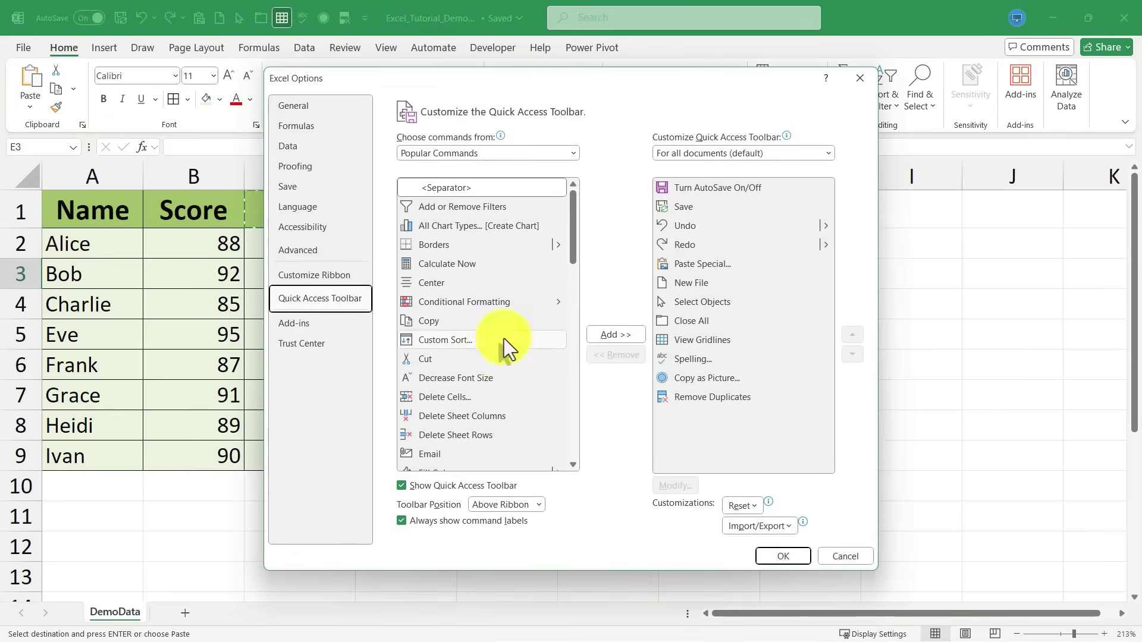
{"action": "left_click", "coordinate": [556, 153]}
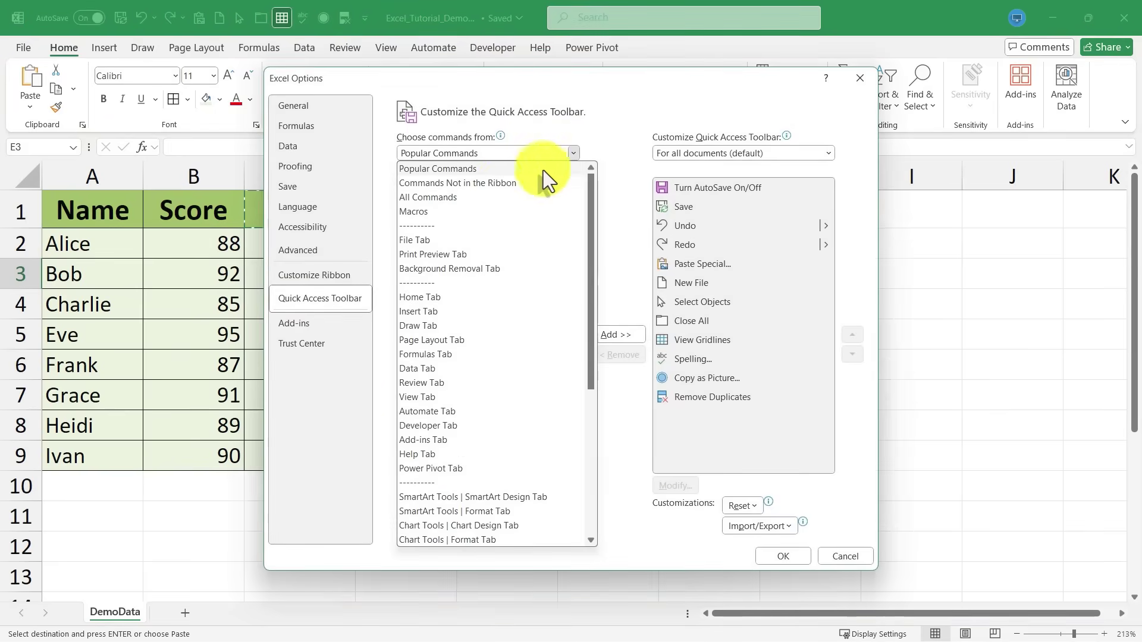
{"action": "left_click", "coordinate": [473, 199]}
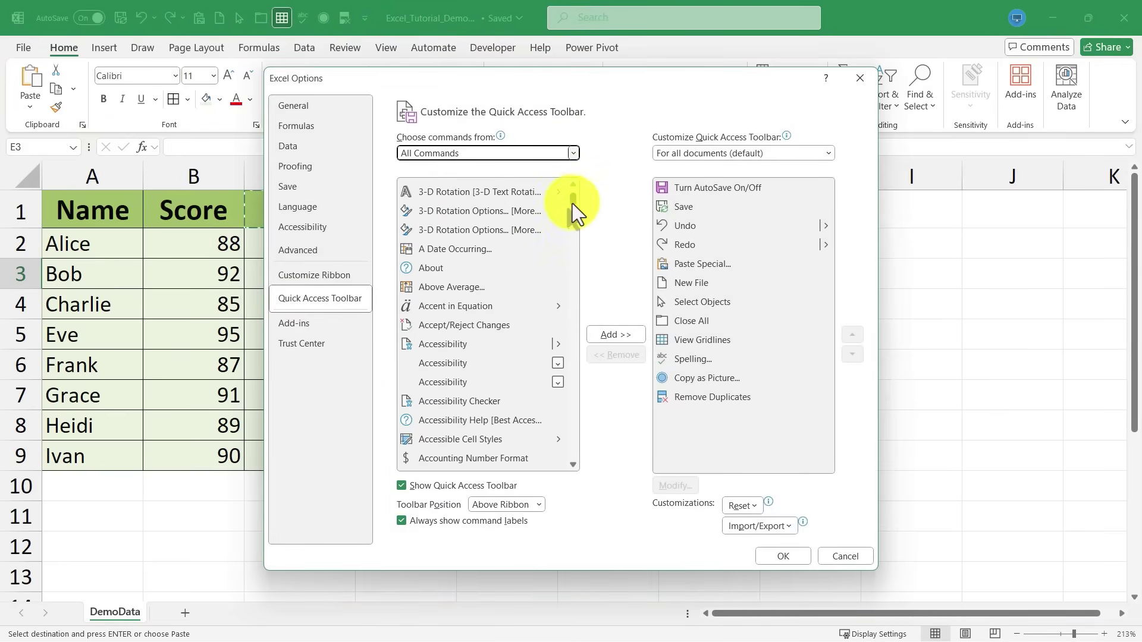
{"action": "left_click_drag", "start_coordinate": [573, 201], "coordinate": [555, 383]}
{"action": "scroll", "coordinate": [556, 383], "scroll_direction": "up", "scroll_amount": 20}
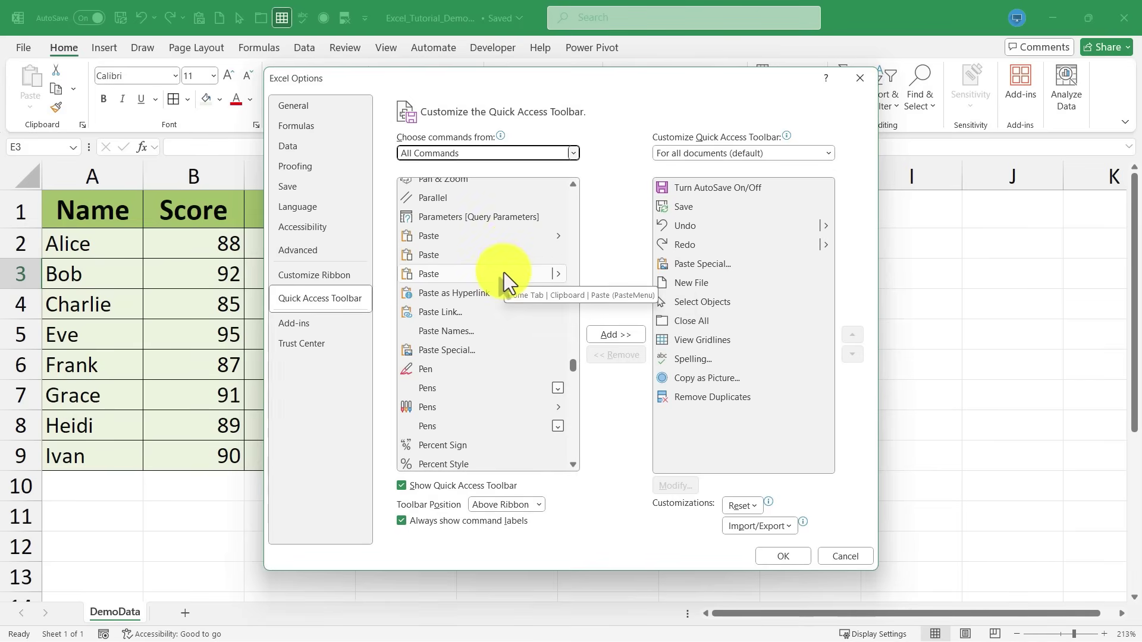
{"action": "left_click", "coordinate": [504, 273]}
{"action": "left_click", "coordinate": [630, 332]}
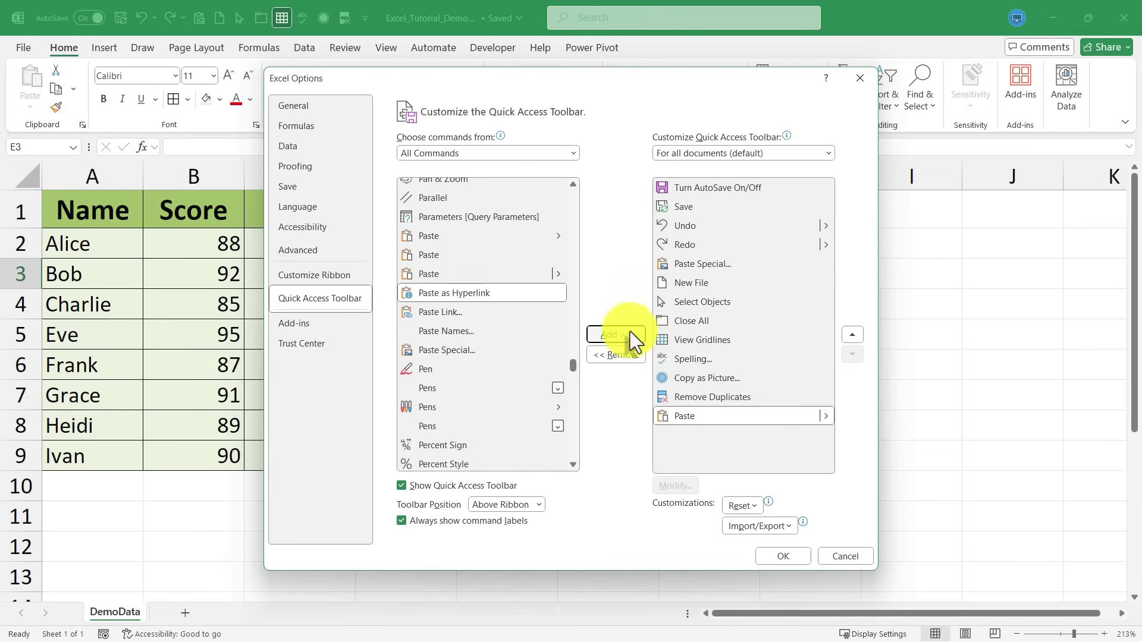
{"action": "left_click", "coordinate": [786, 558]}
{"action": "left_click", "coordinate": [317, 216]}
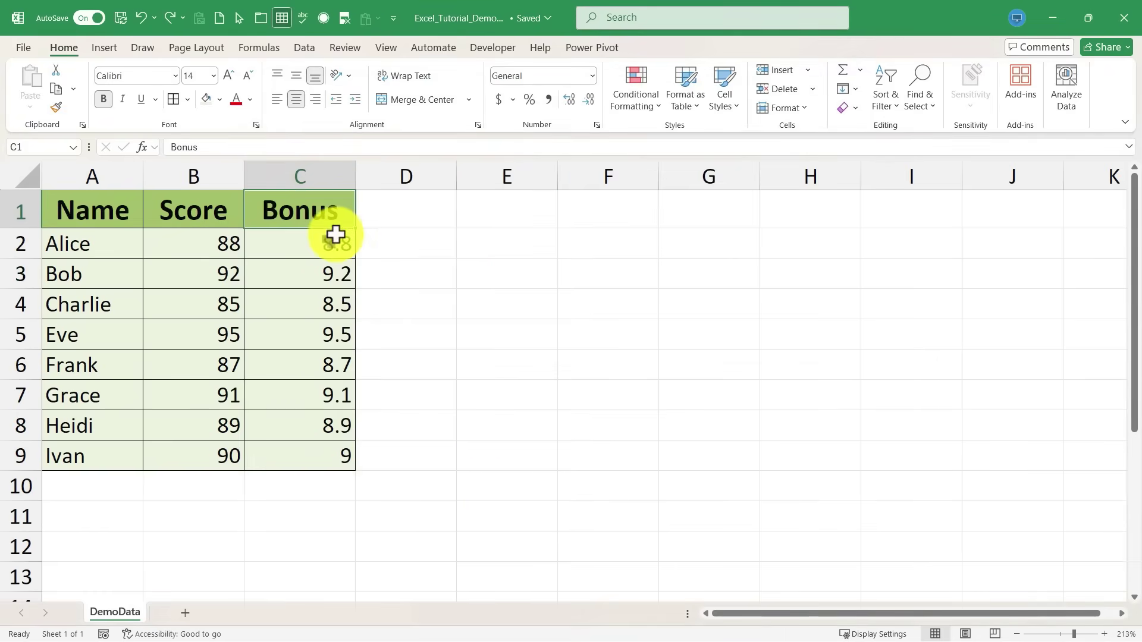
Copy C1 and paste only the value 'Bonus' into D1 using the toolbar Paste Values option.
{"action": "key", "text": "ctrl+c"}
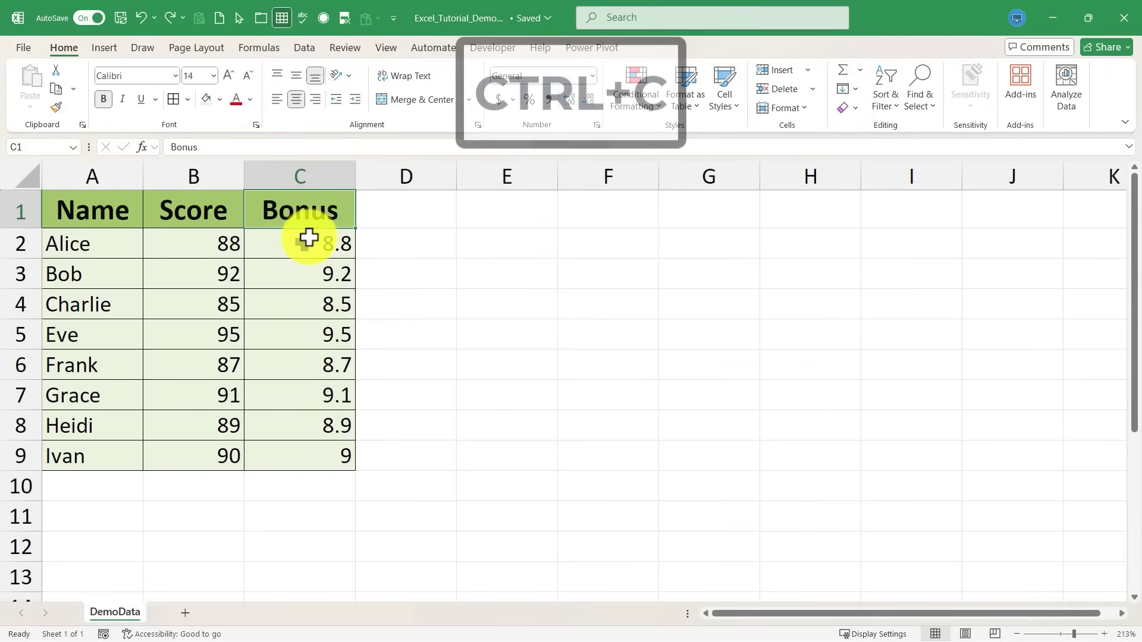
{"action": "left_click", "coordinate": [412, 218]}
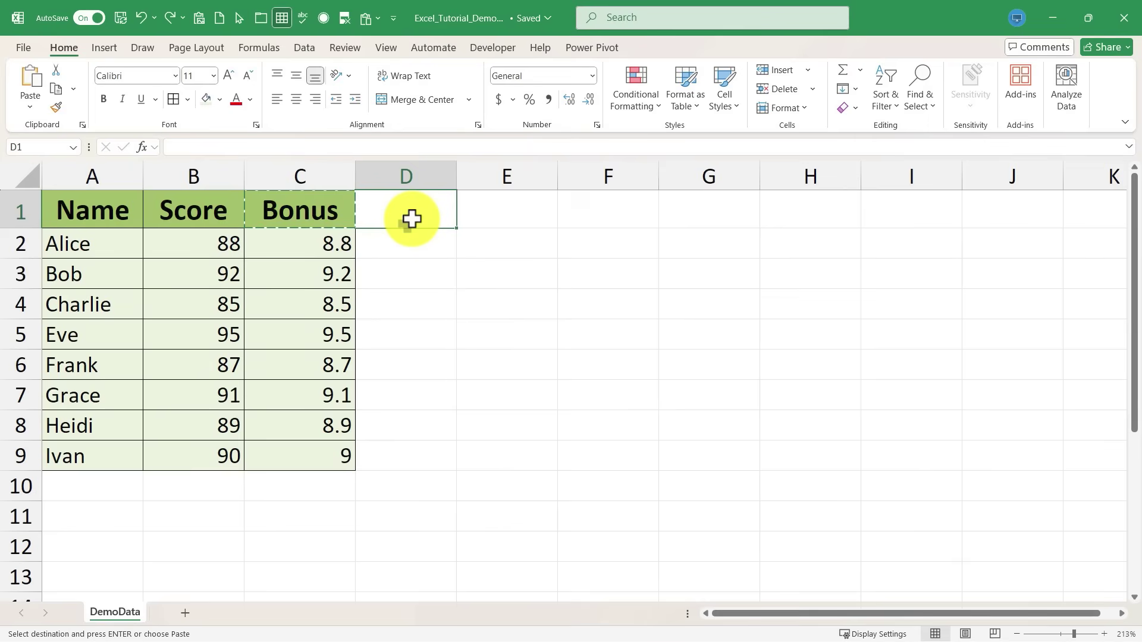
{"action": "left_click", "coordinate": [378, 19]}
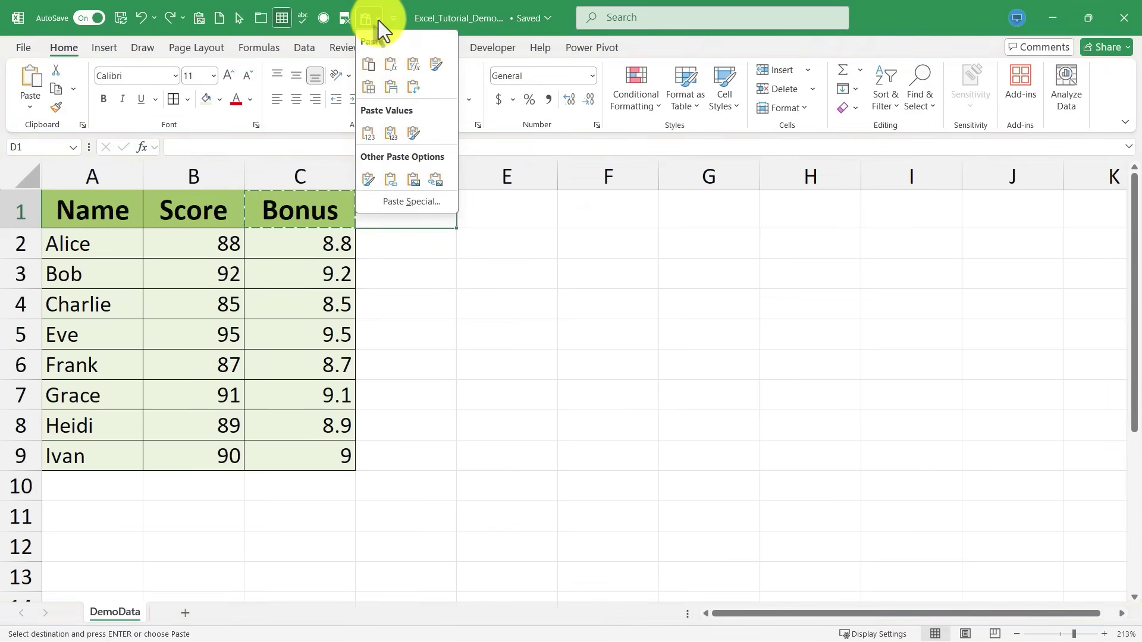
{"action": "left_click", "coordinate": [369, 138]}
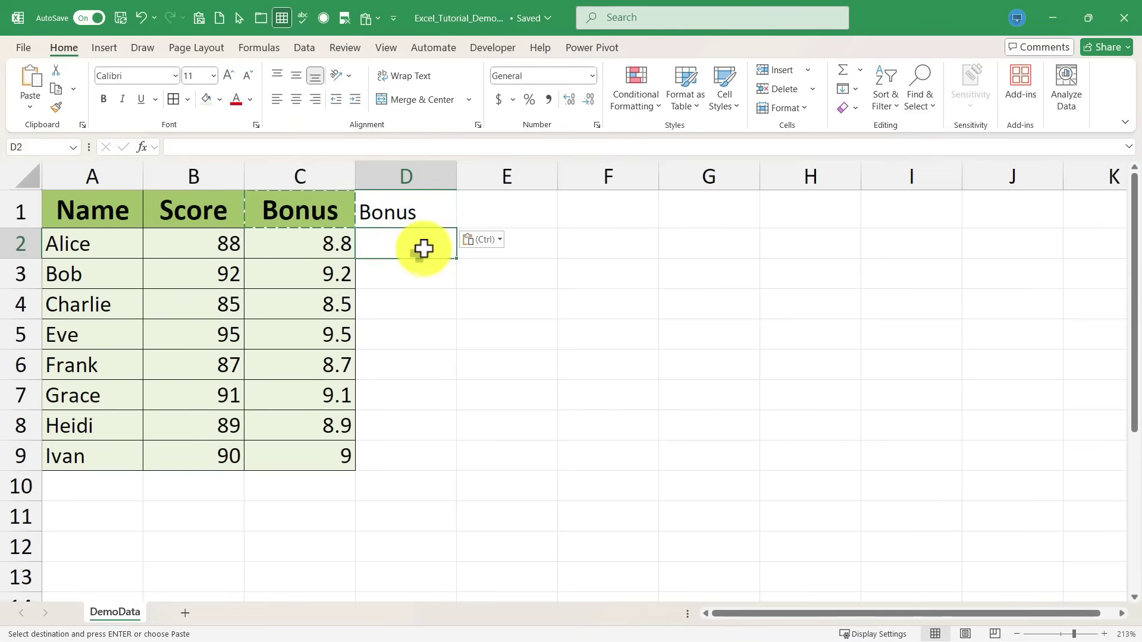
{"action": "key", "text": "Escape"}
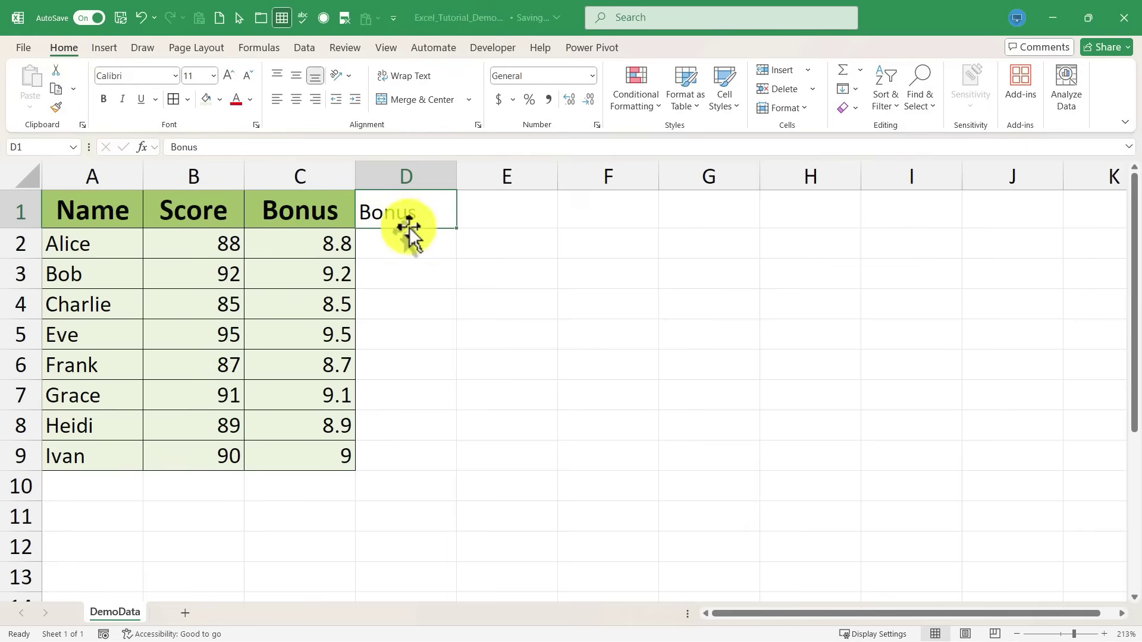
Copy the Bonus header again, target E1, and browse the Formulas, Developer, Page Layout and Review tabs.
{"action": "key", "text": "Left"}
{"action": "key", "text": "ctrl+c"}
{"action": "left_click", "coordinate": [493, 218]}
{"action": "left_click", "coordinate": [33, 104]}
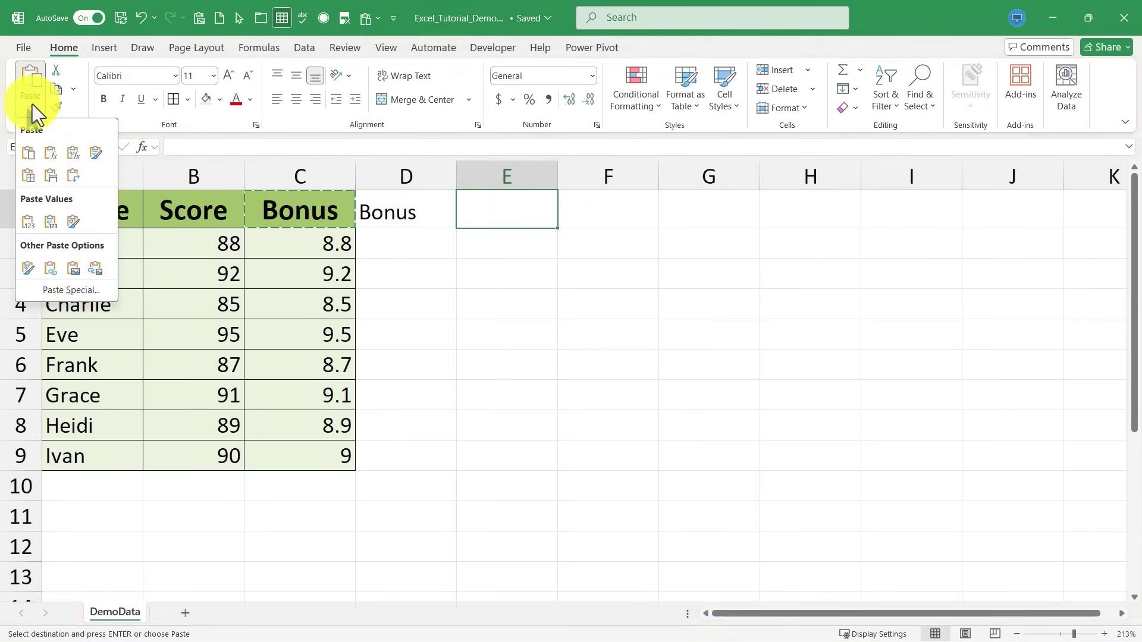
{"action": "key", "text": "Escape"}
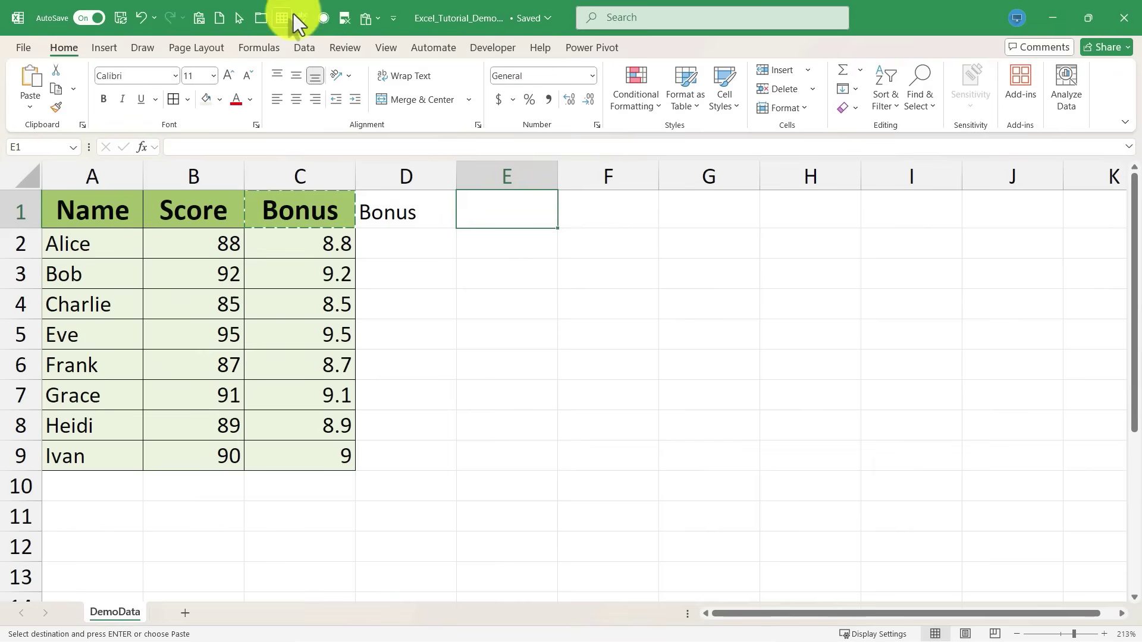
{"action": "left_click", "coordinate": [262, 48]}
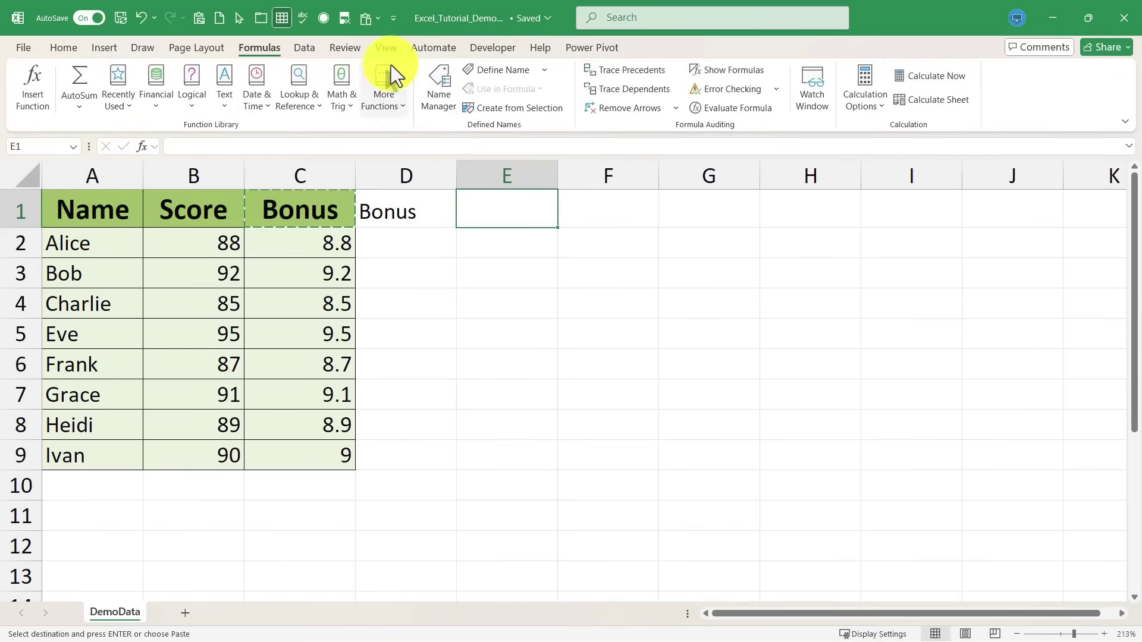
{"action": "left_click", "coordinate": [493, 46]}
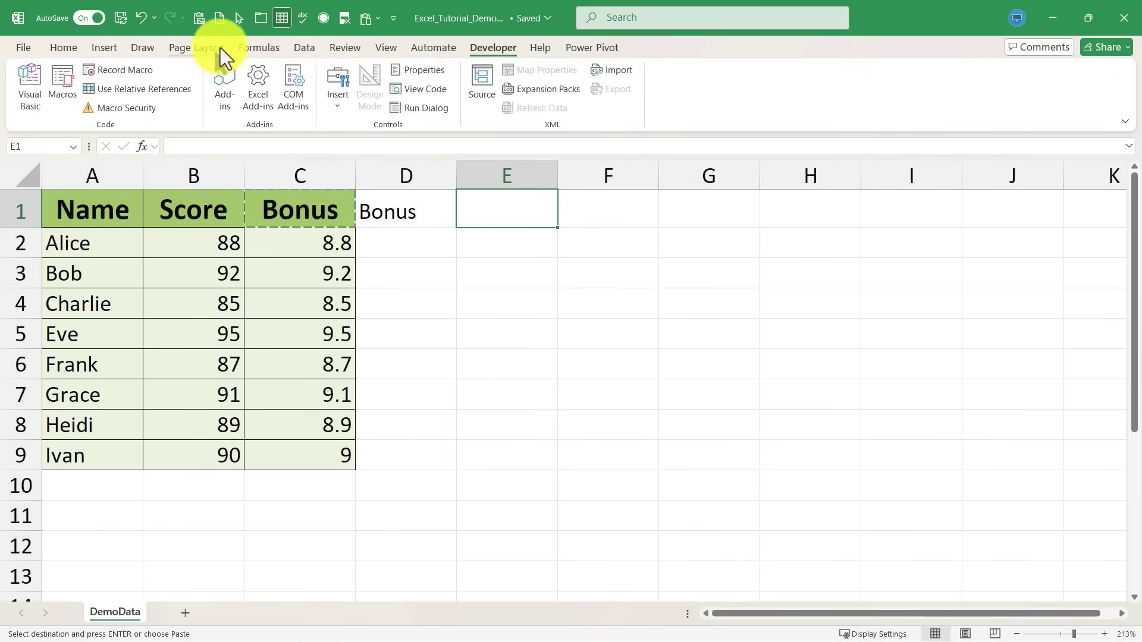
{"action": "left_click", "coordinate": [219, 48]}
{"action": "left_click", "coordinate": [64, 47]}
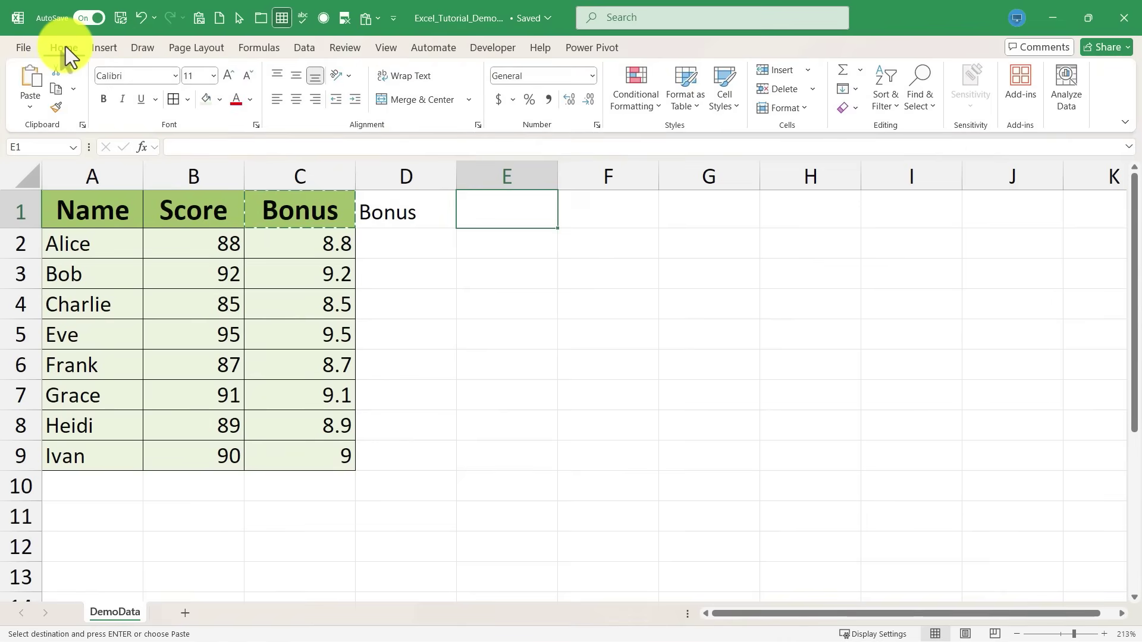
{"action": "left_click", "coordinate": [39, 105]}
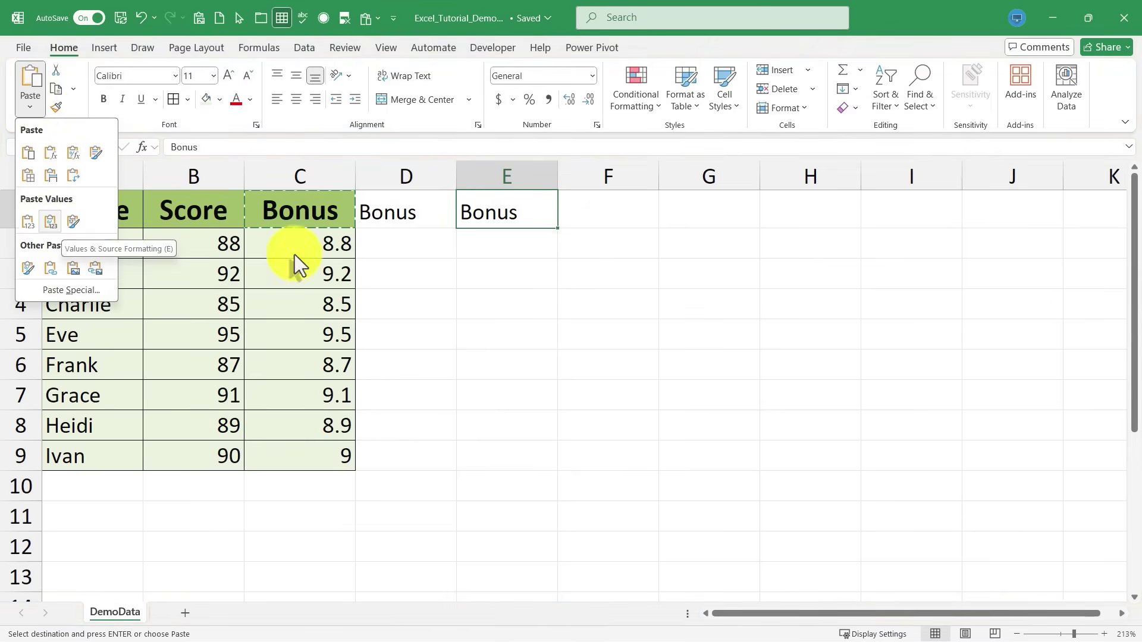
{"action": "key", "text": "Escape"}
{"action": "left_click", "coordinate": [337, 49]}
{"action": "left_click", "coordinate": [268, 48]}
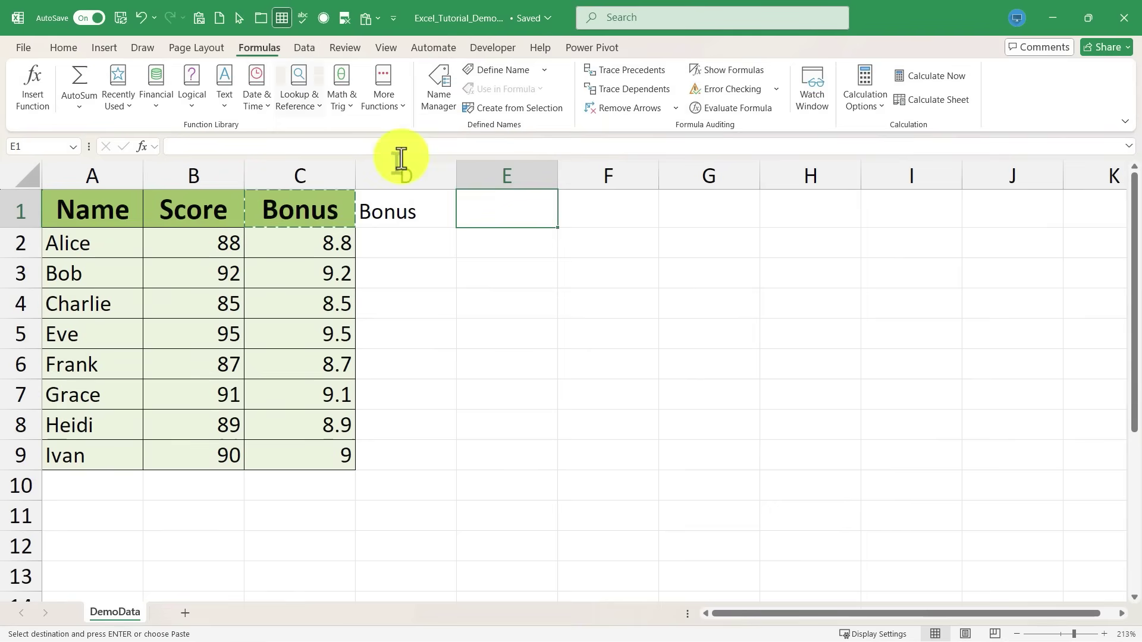
Paste the Bonus header into E1 with its green bold formatting, reviewing the paste options.
{"action": "left_click", "coordinate": [368, 16]}
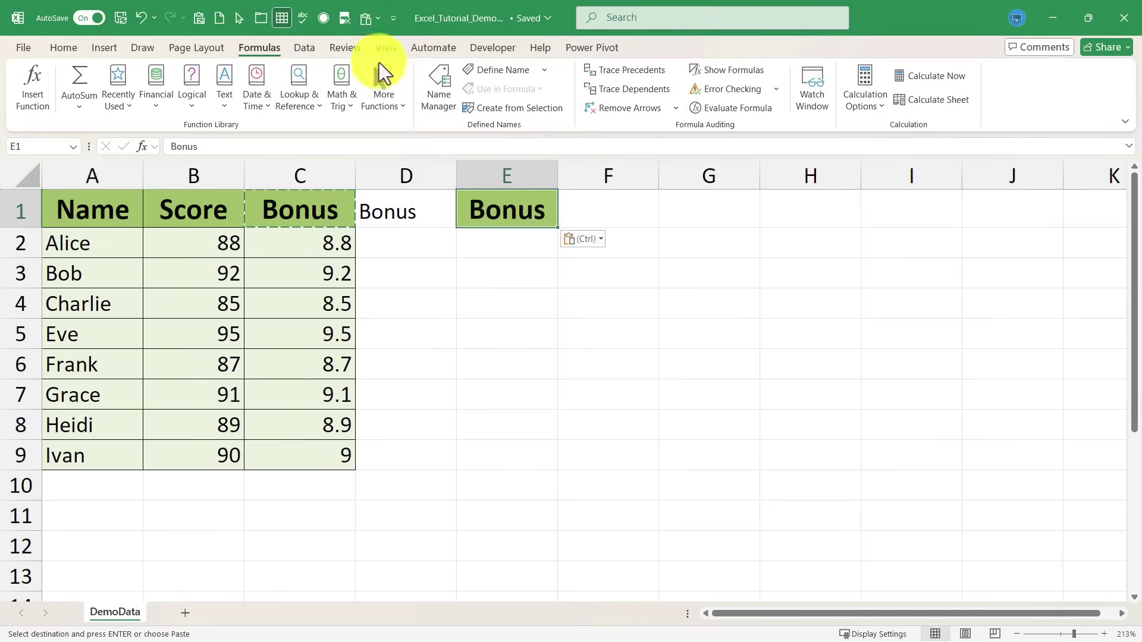
{"action": "left_click", "coordinate": [378, 21]}
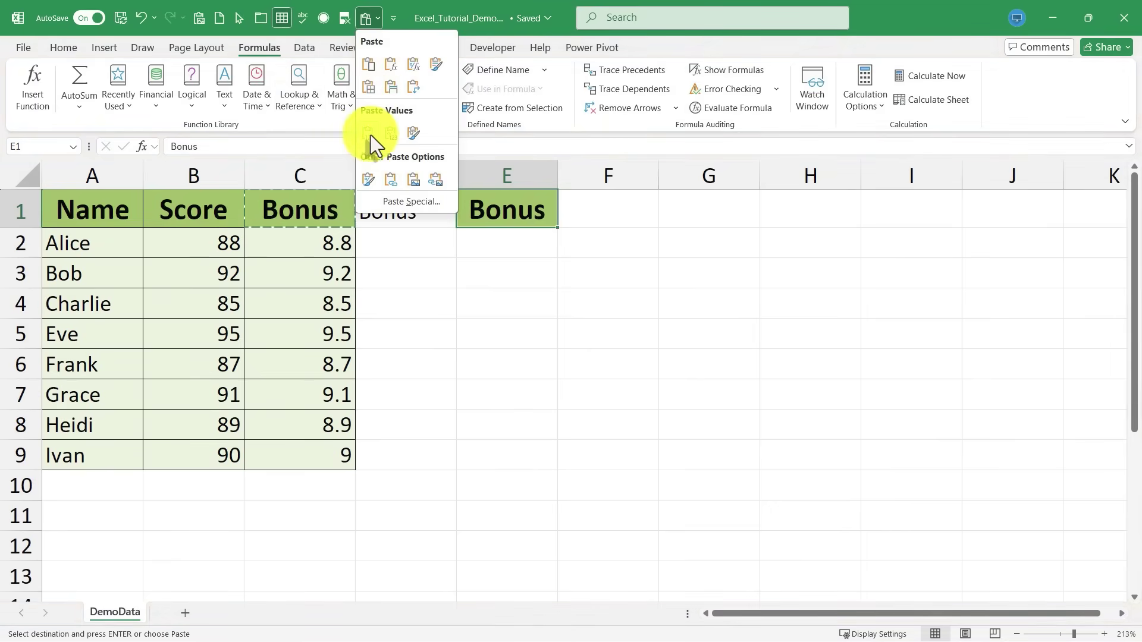
{"action": "left_click", "coordinate": [370, 135]}
{"action": "left_click", "coordinate": [379, 19]}
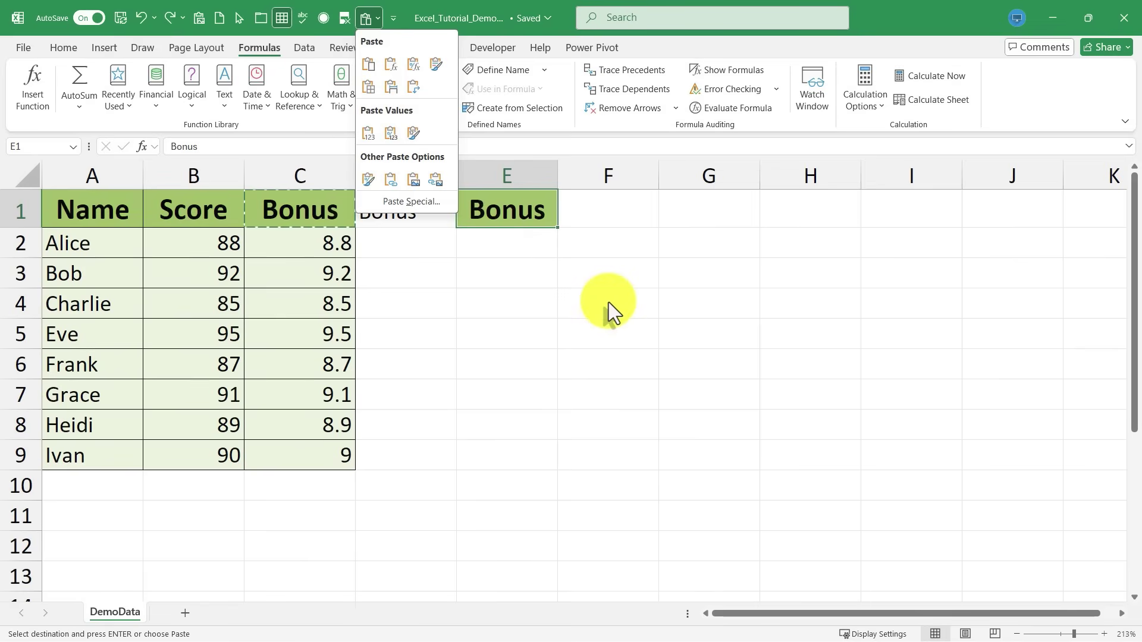
{"action": "key", "text": "Escape"}
{"action": "key", "text": "Escape"}
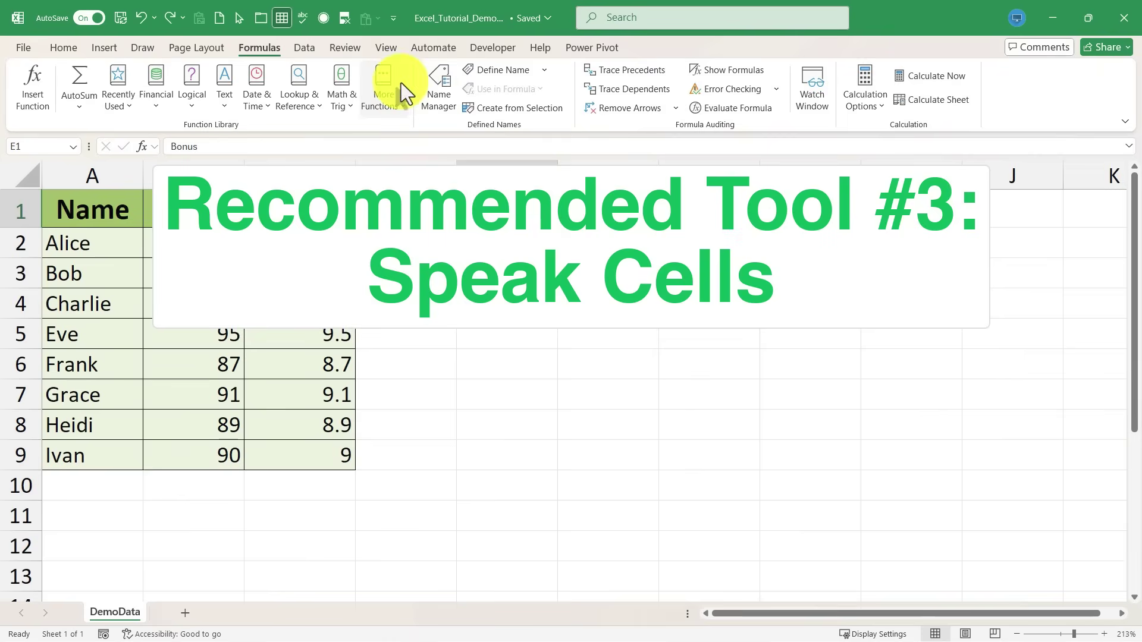
Add Speak Cells from All Commands to the Quick Access Toolbar and confirm with OK.
{"action": "left_click", "coordinate": [393, 19]}
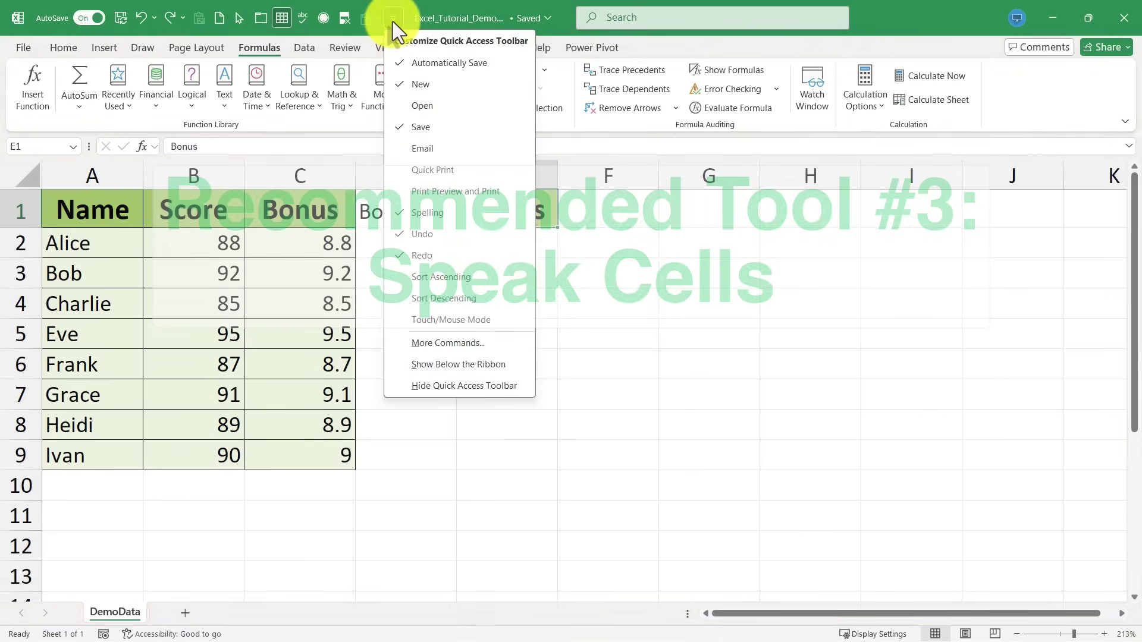
{"action": "left_click", "coordinate": [437, 348]}
{"action": "left_click", "coordinate": [535, 154]}
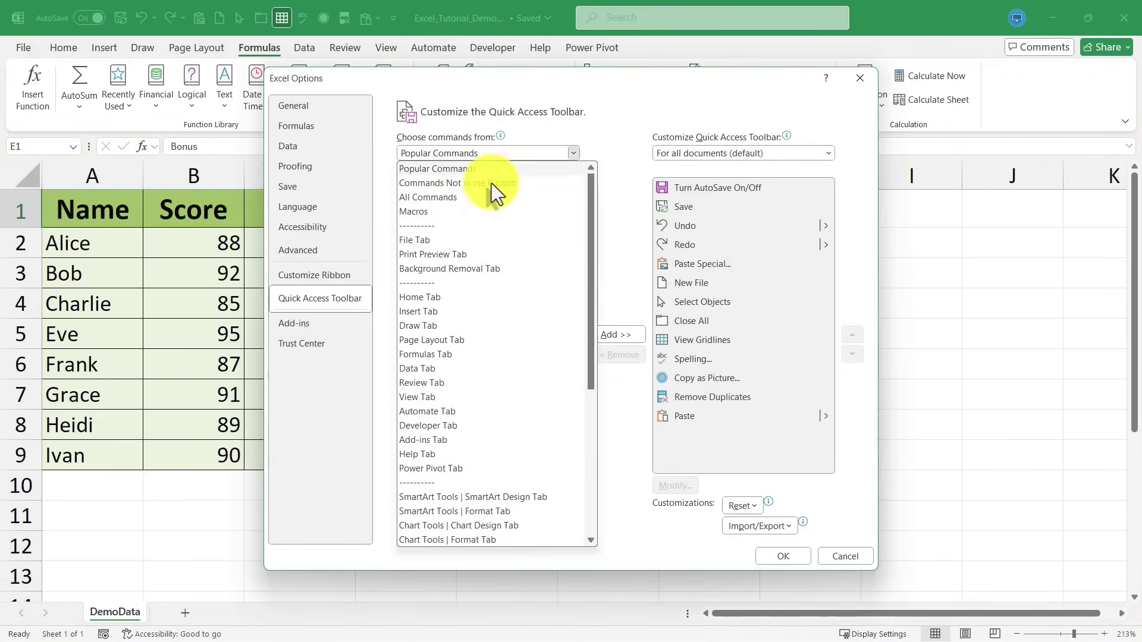
{"action": "key", "text": "Escape"}
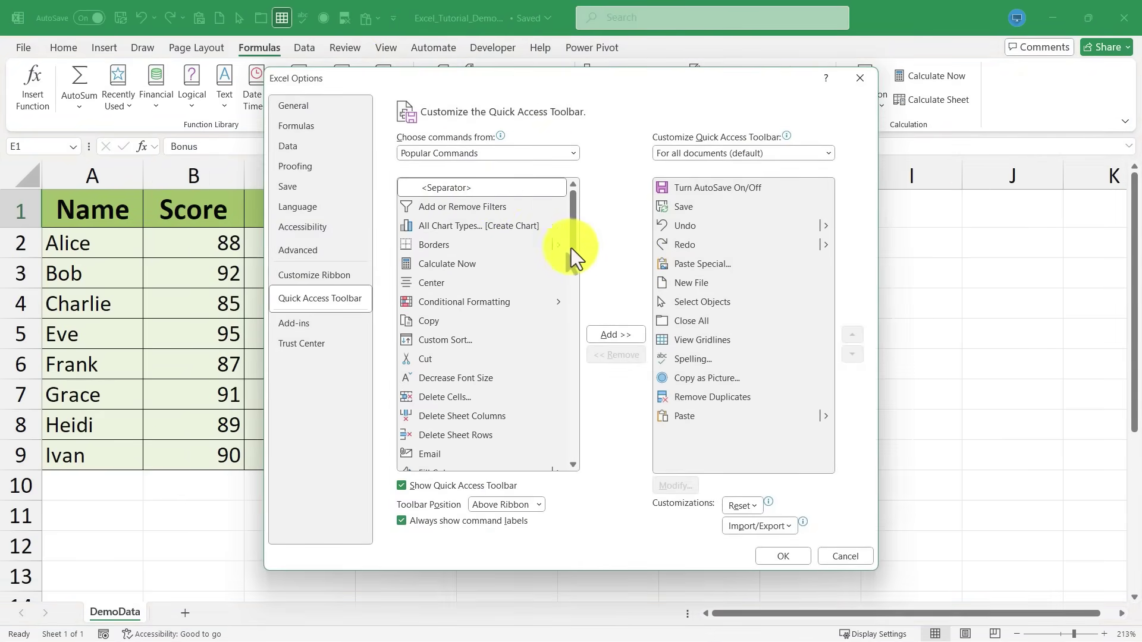
{"action": "key", "text": "Down"}
{"action": "key", "text": "Down"}
{"action": "left_click_drag", "start_coordinate": [572, 197], "coordinate": [569, 423]}
{"action": "left_click", "coordinate": [443, 356]}
{"action": "left_click", "coordinate": [613, 333]}
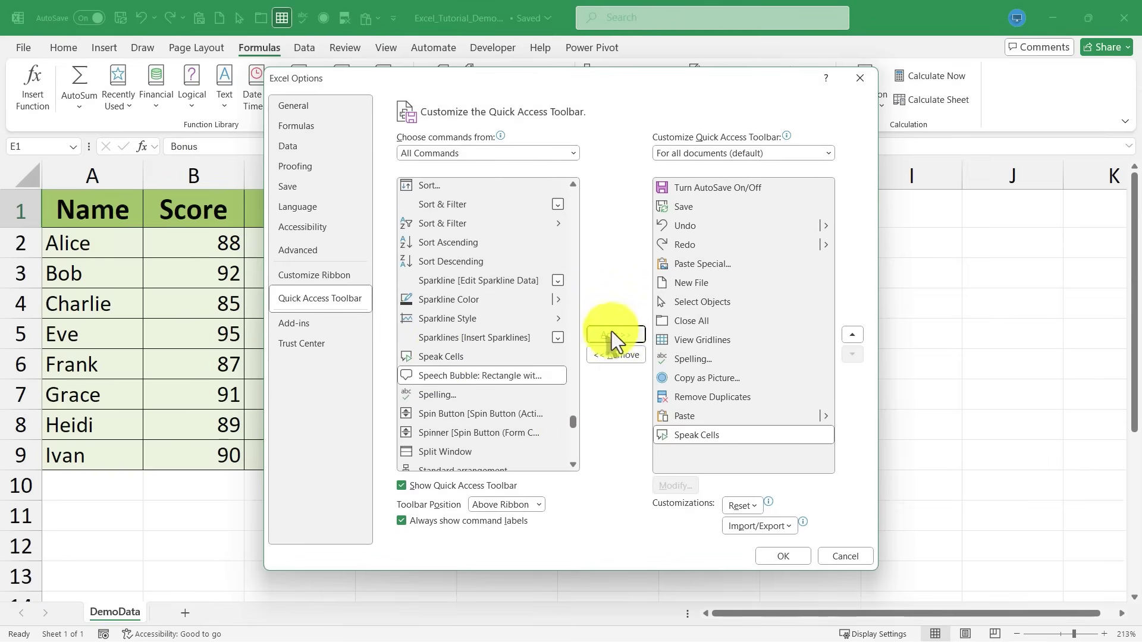
{"action": "left_click", "coordinate": [783, 556]}
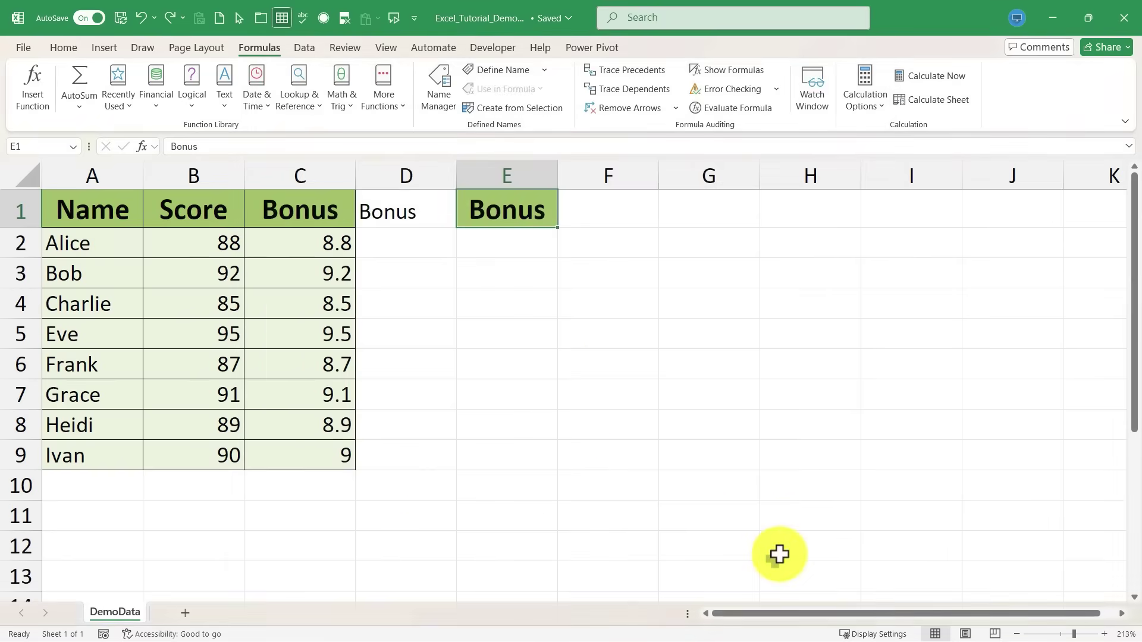
{"action": "key", "text": "Down"}
{"action": "key", "text": "Down"}
{"action": "left_click", "coordinate": [77, 247]}
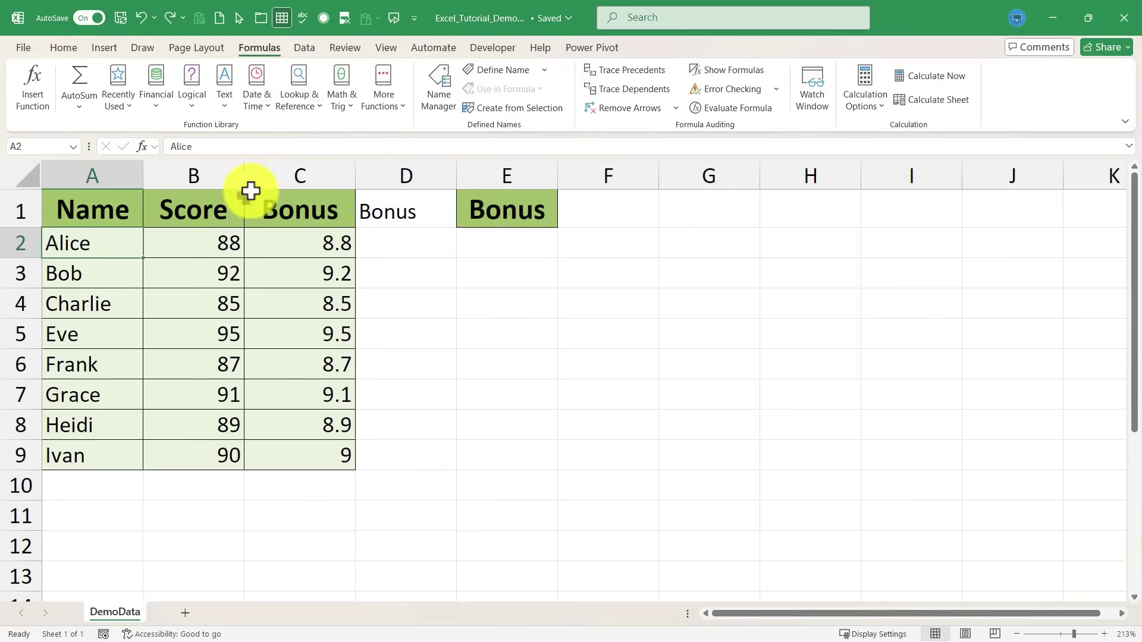
{"action": "left_click", "coordinate": [394, 14]}
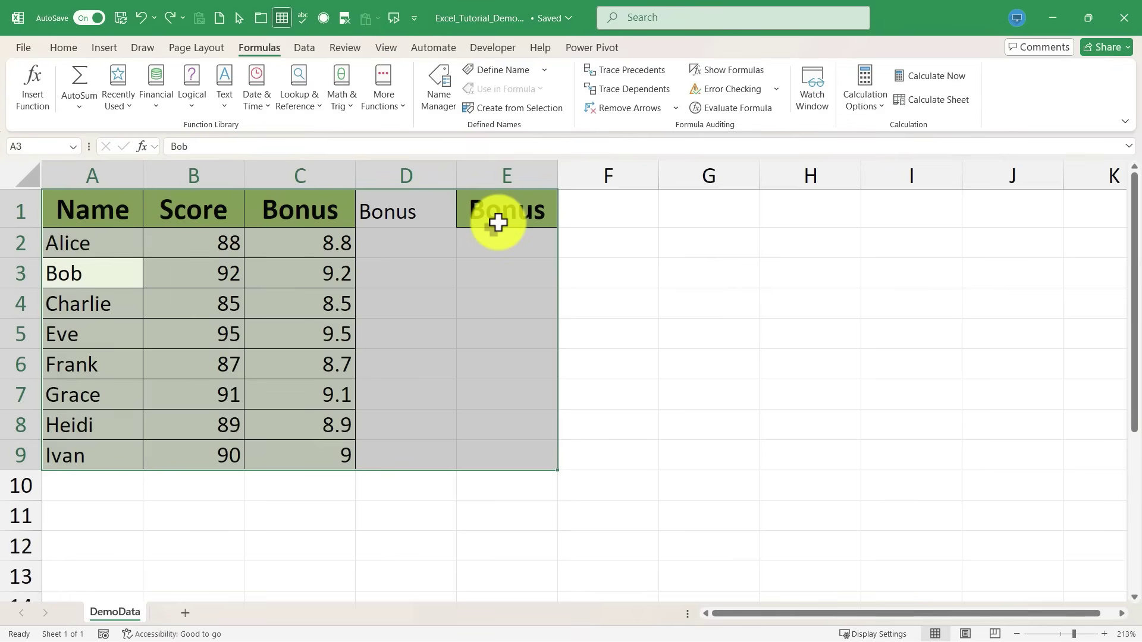
{"action": "left_click", "coordinate": [650, 273]}
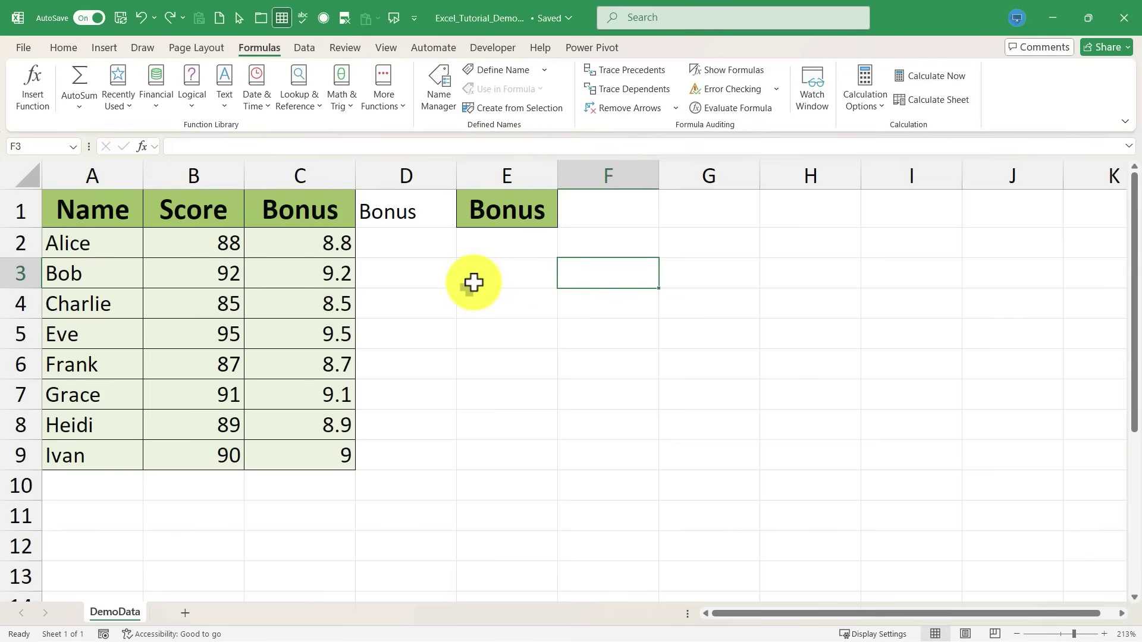
{"action": "left_click_drag", "start_coordinate": [78, 244], "coordinate": [89, 456]}
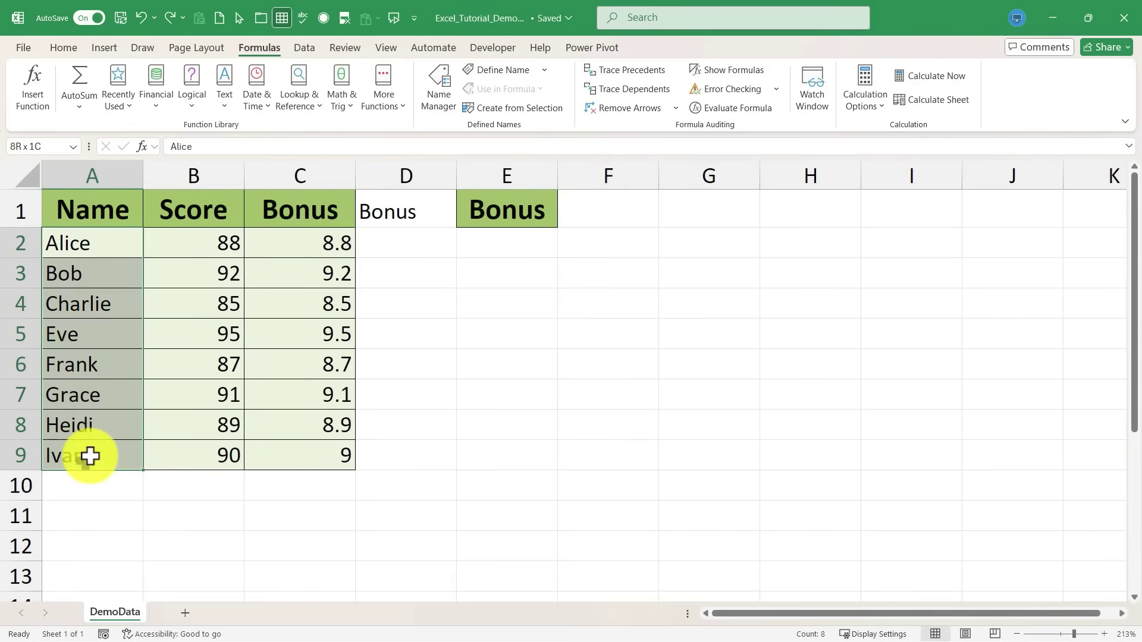
{"action": "left_click", "coordinate": [394, 19]}
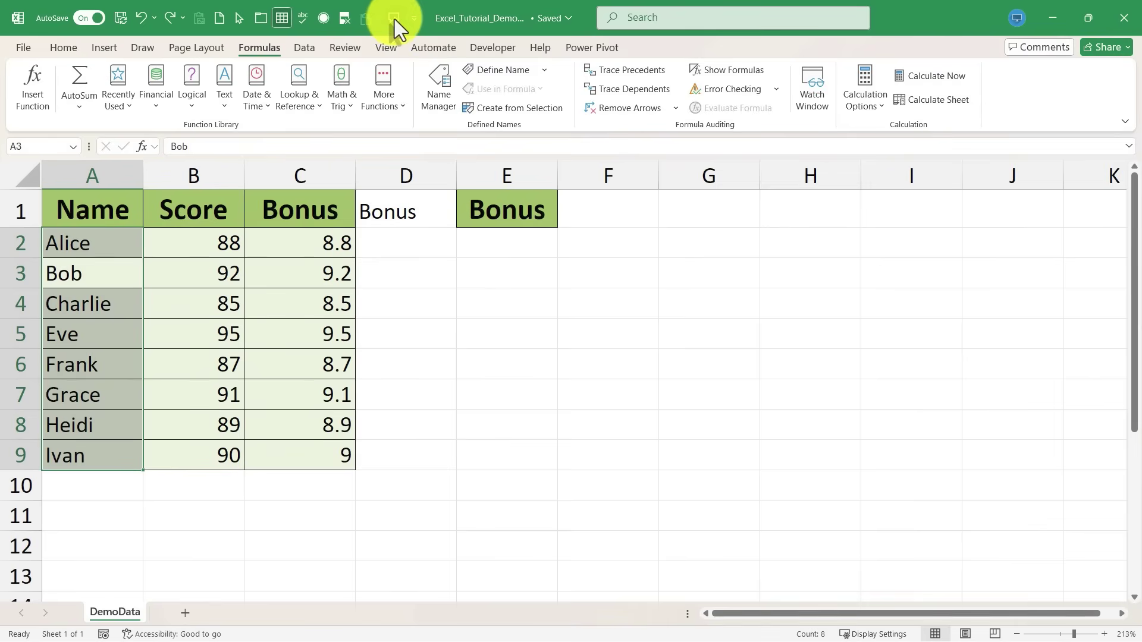
{"action": "key", "text": "Return"}
{"action": "key", "text": "Return"}
{"action": "key", "text": "Return"}
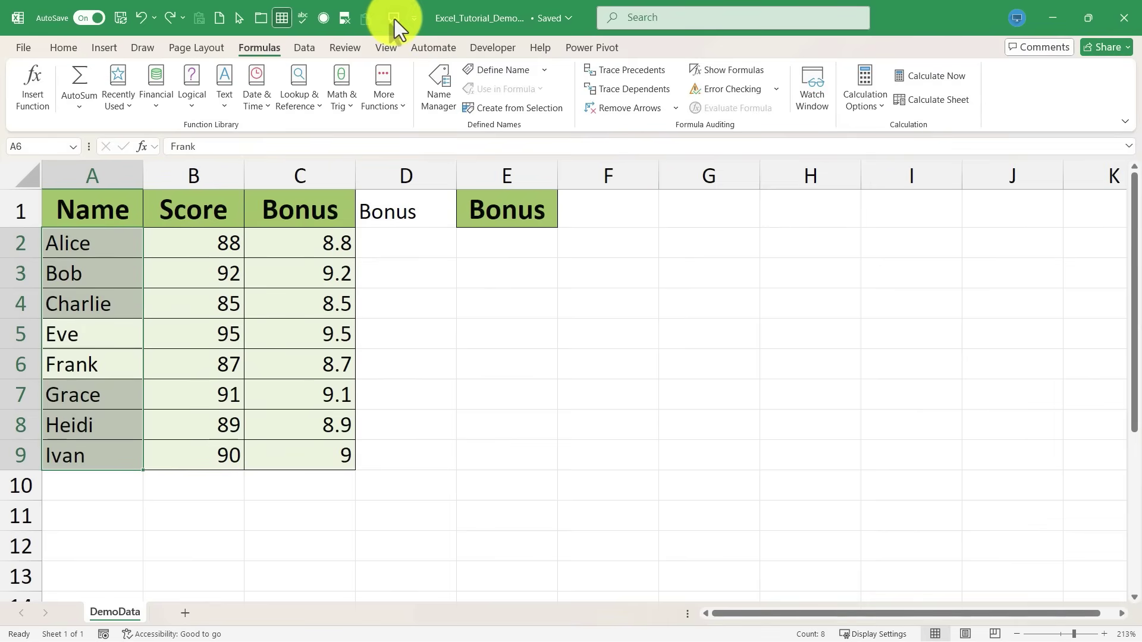
{"action": "key", "text": "Return"}
{"action": "key", "text": "Return"}
{"action": "key", "text": "Return"}
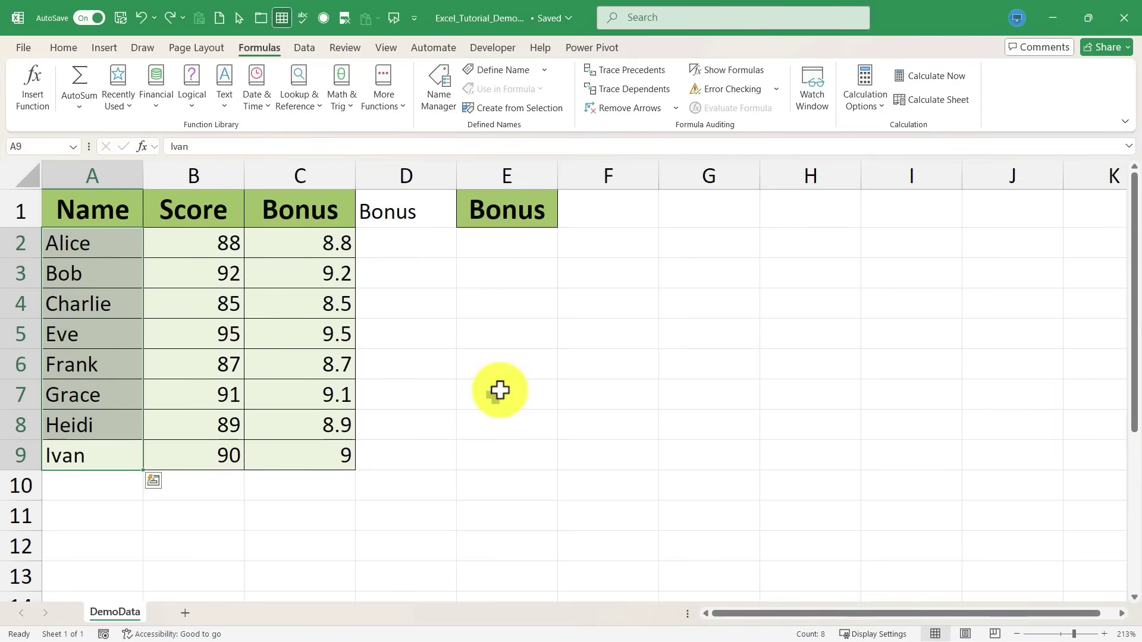
{"action": "left_click", "coordinate": [529, 357]}
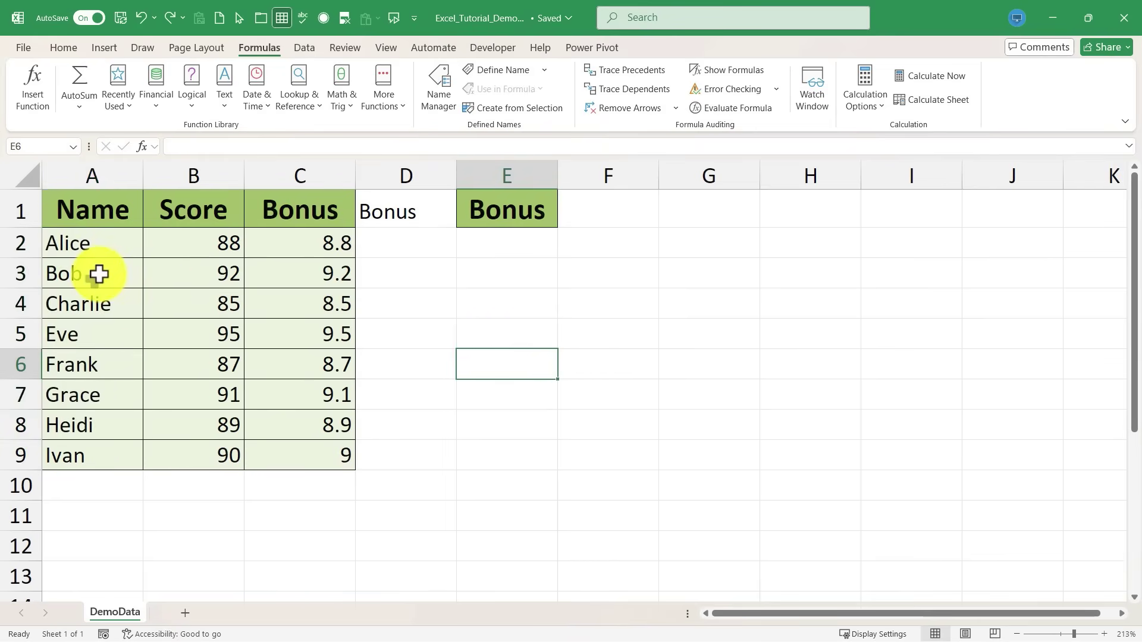
{"action": "left_click", "coordinate": [91, 311]}
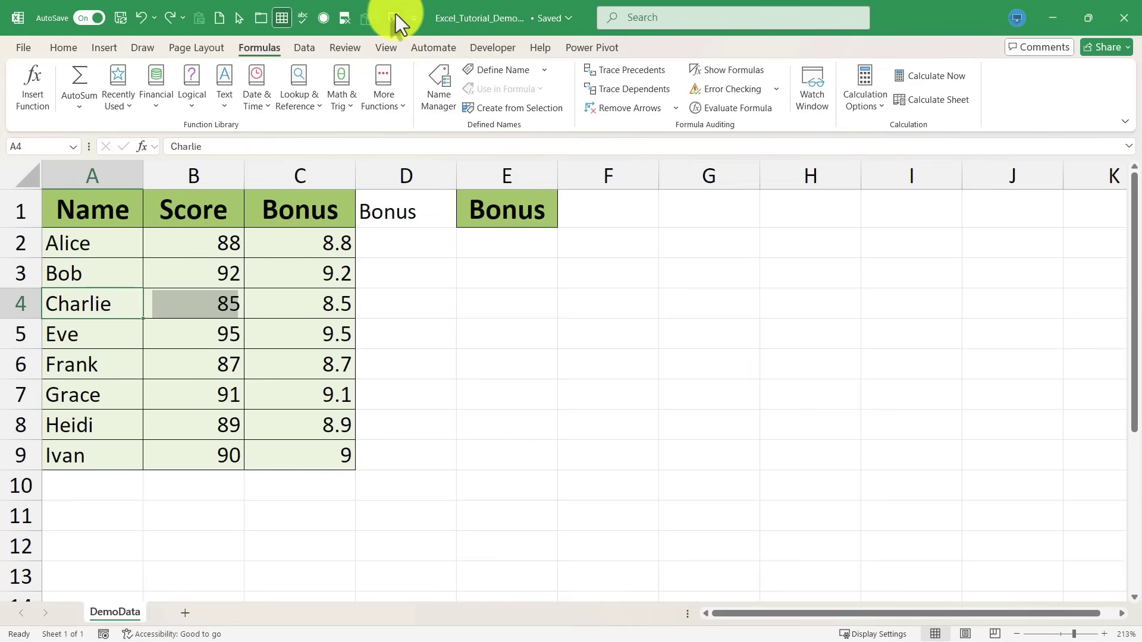
{"action": "key", "text": "ctrl+a"}
{"action": "key", "text": "Tab"}
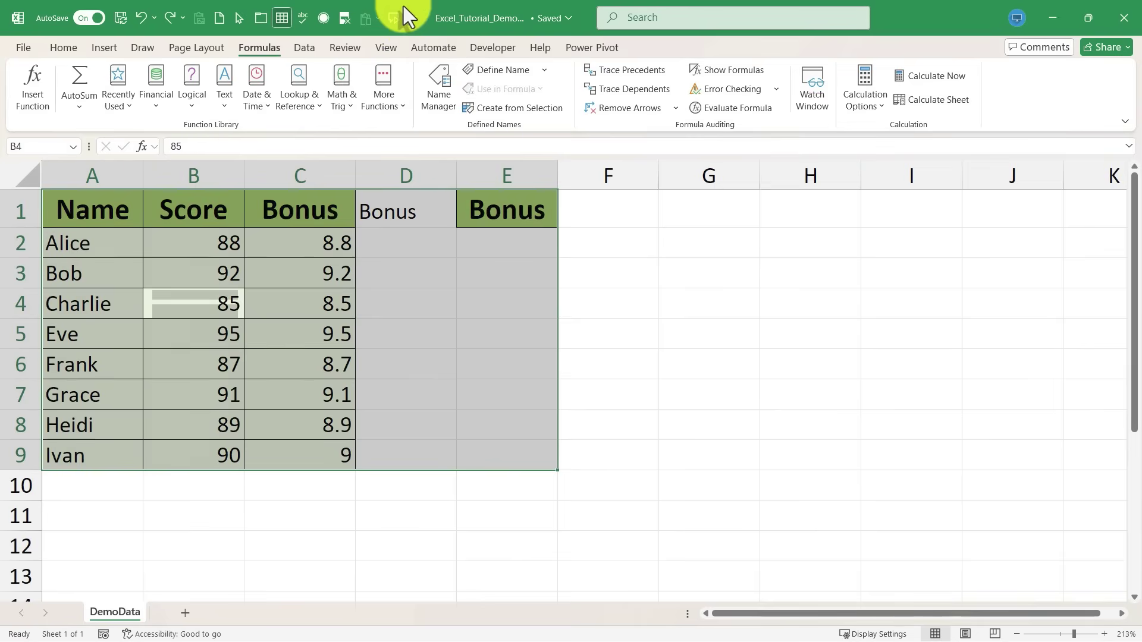
{"action": "key", "text": "Tab"}
{"action": "key", "text": "Tab"}
{"action": "key", "text": "Tab"}
{"action": "key", "text": "Tab"}
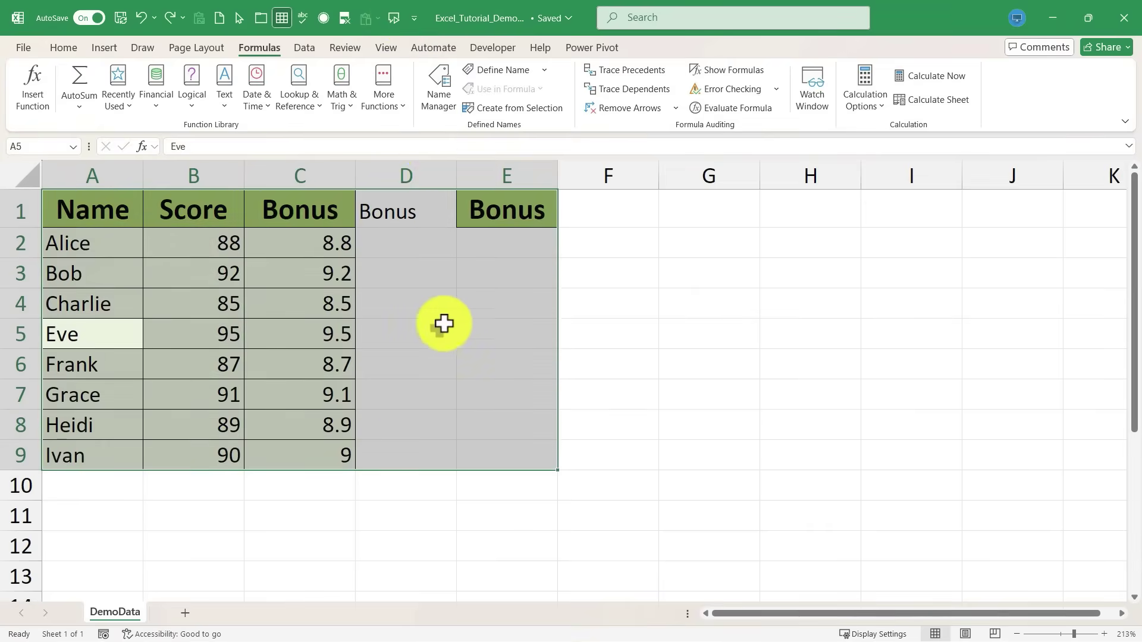
{"action": "left_click", "coordinate": [81, 300]}
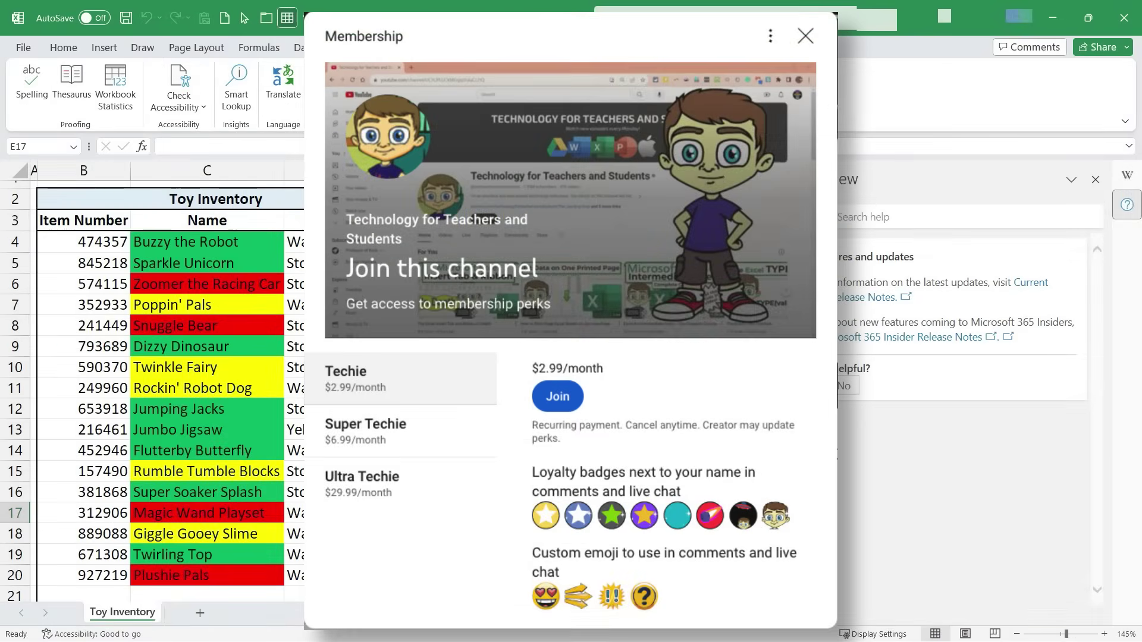
Open Super Thanks under the Excel video and choose the $5.00 amount.
{"action": "scroll", "coordinate": [722, 448], "scroll_direction": "down", "scroll_amount": 2}
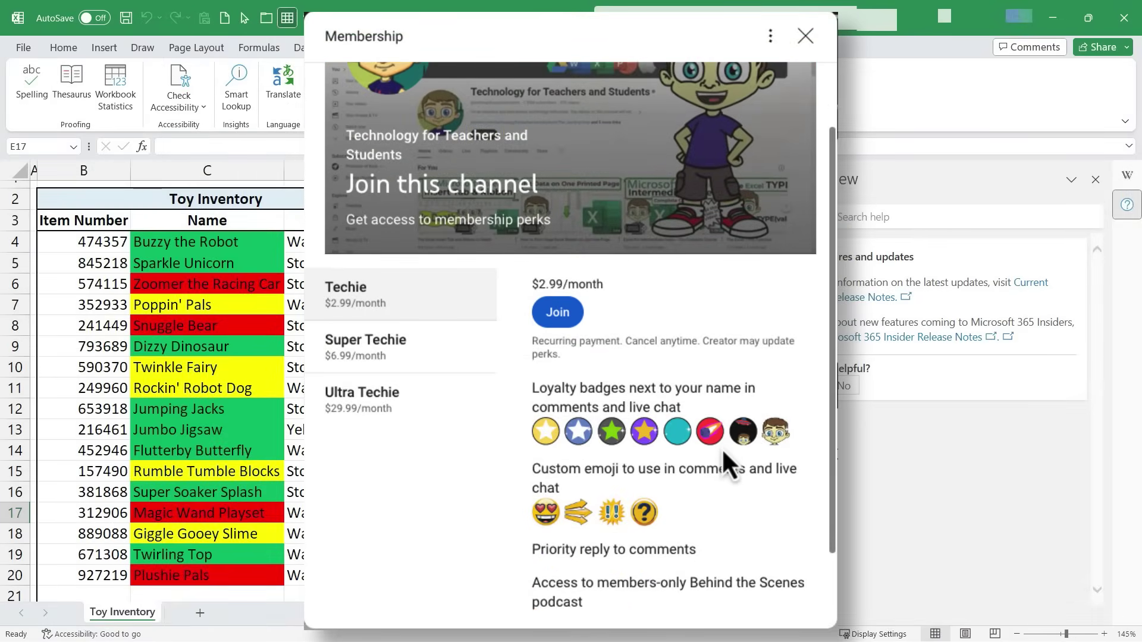
{"action": "scroll", "coordinate": [722, 448], "scroll_direction": "up", "scroll_amount": 2}
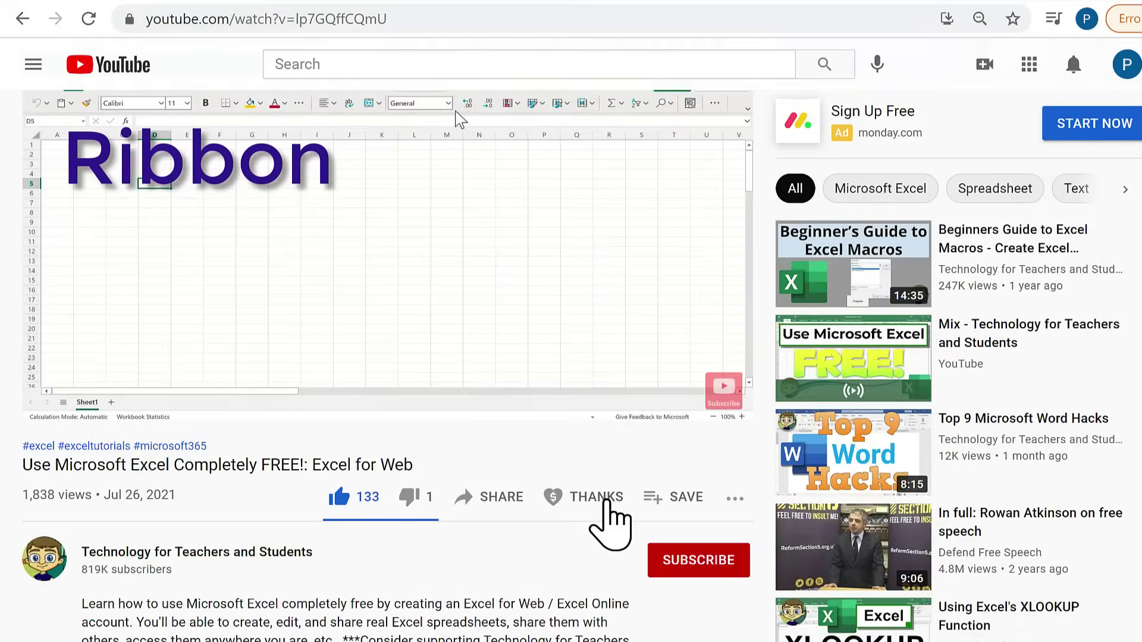
{"action": "left_click", "coordinate": [600, 503]}
{"action": "left_click", "coordinate": [606, 503]}
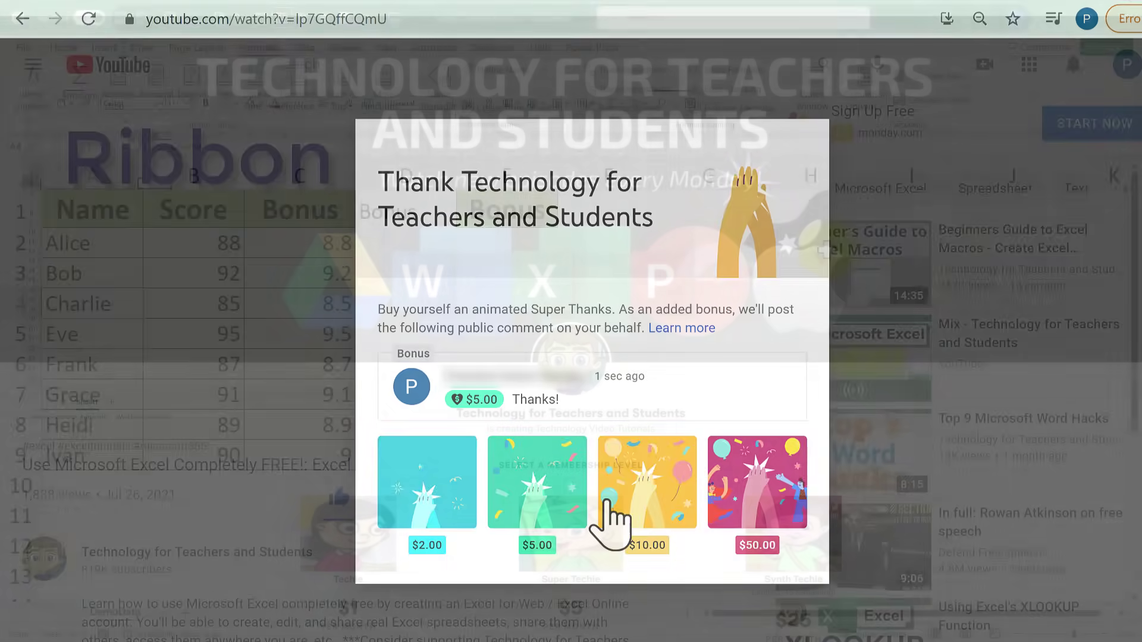